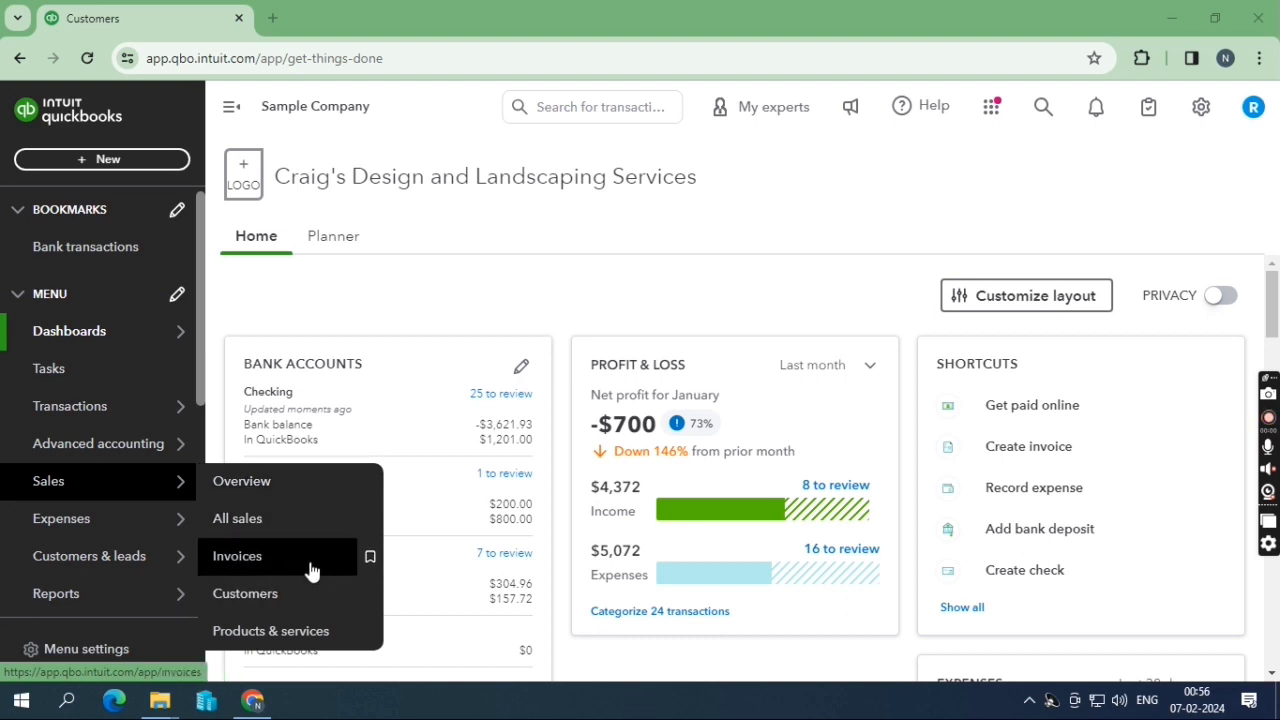
Step: Open the customer list in the Sales area and bring its table into view
click(150, 158)
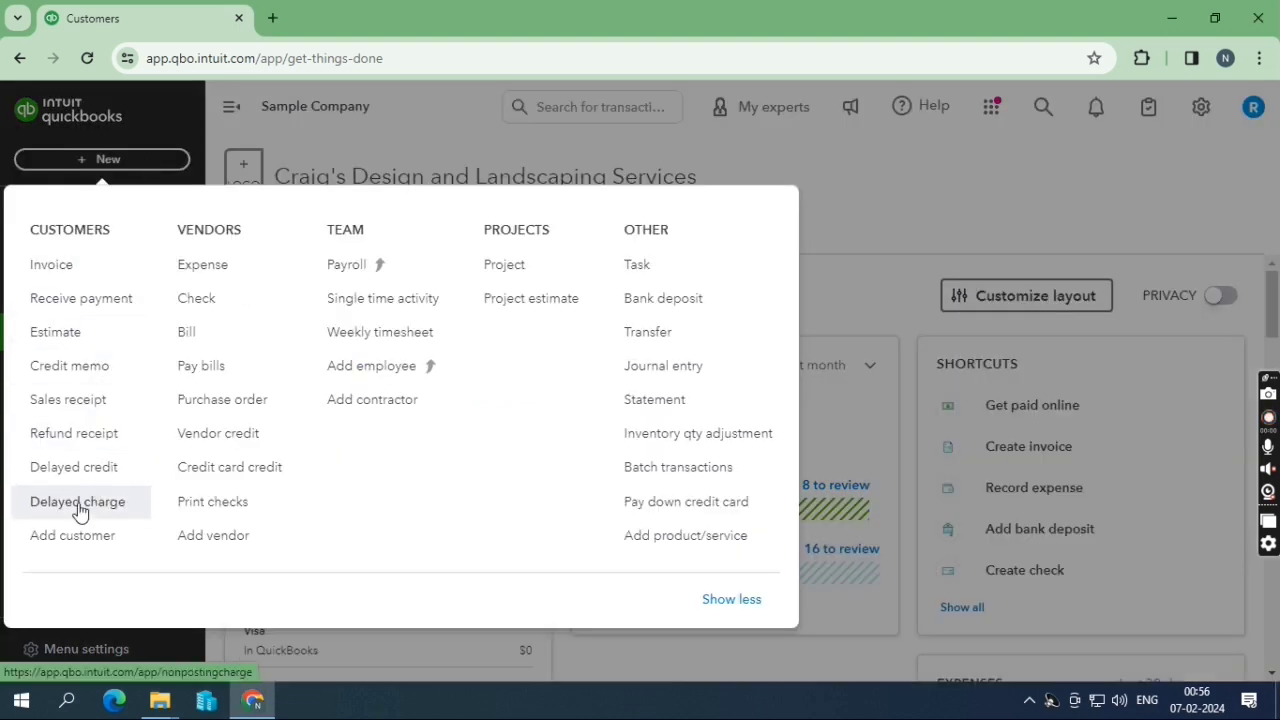
click(722, 147)
mouse_move(126, 484)
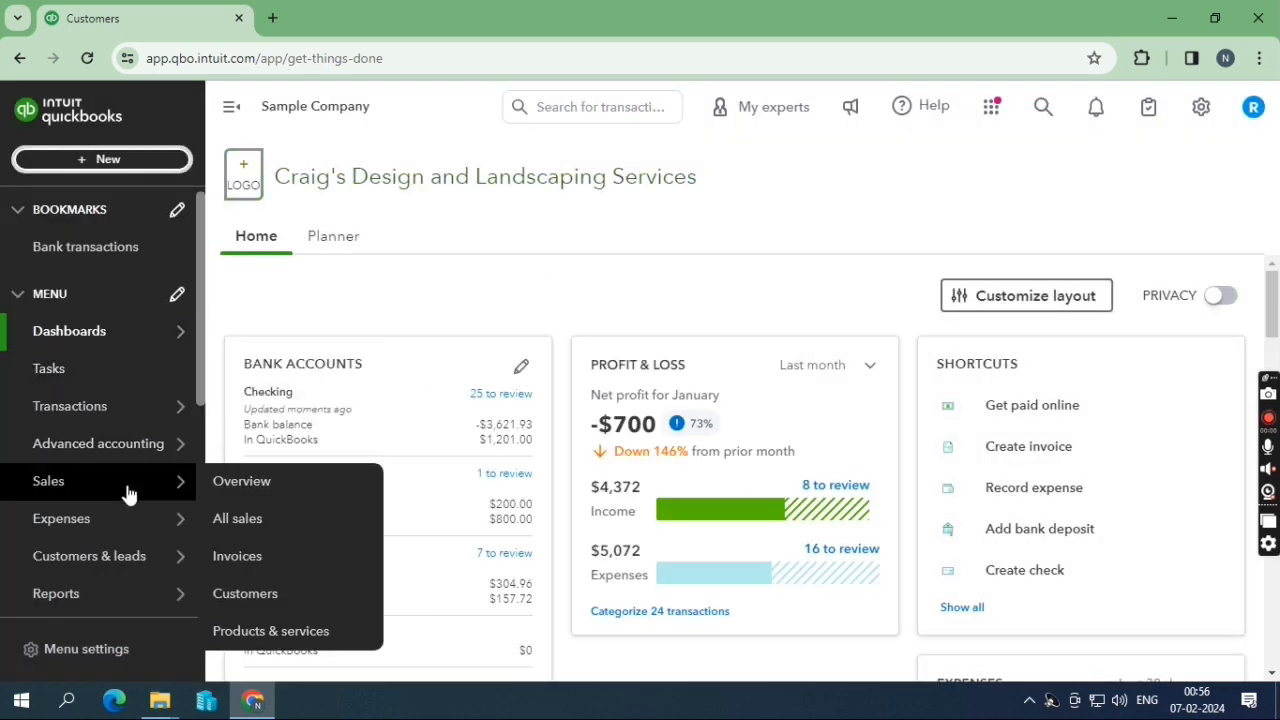
click(271, 592)
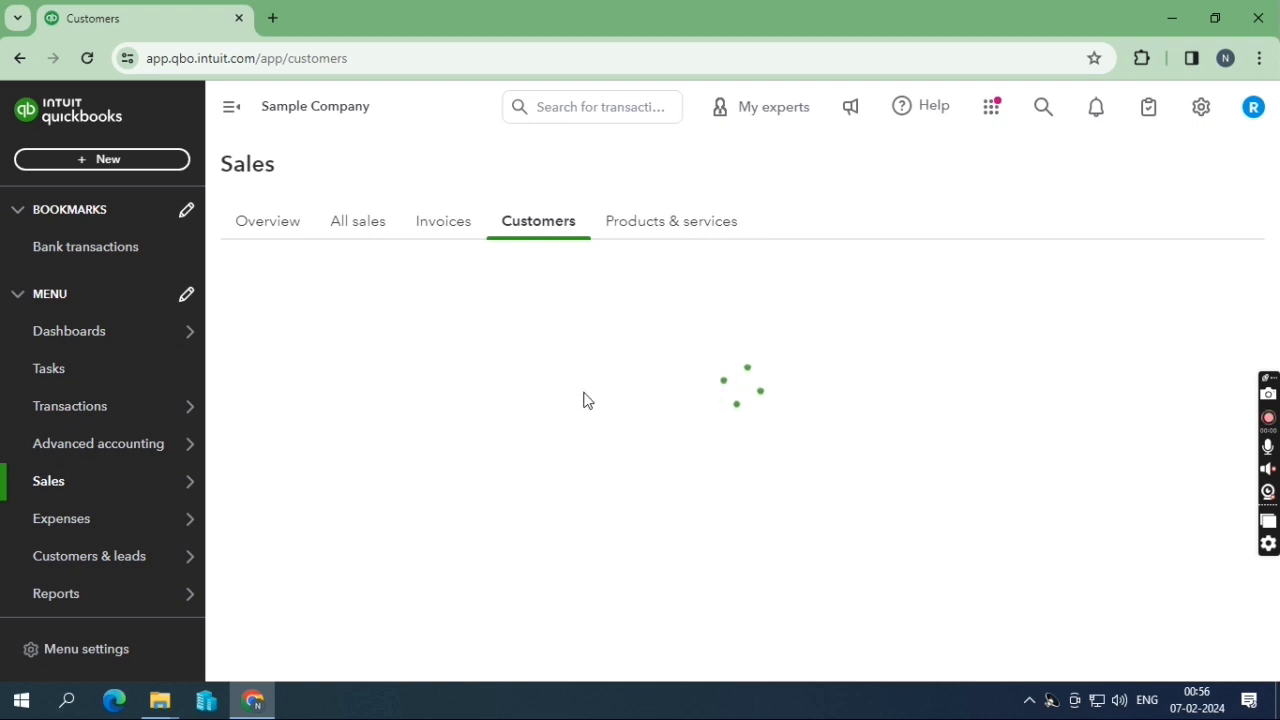
scroll(580, 486, down, 3)
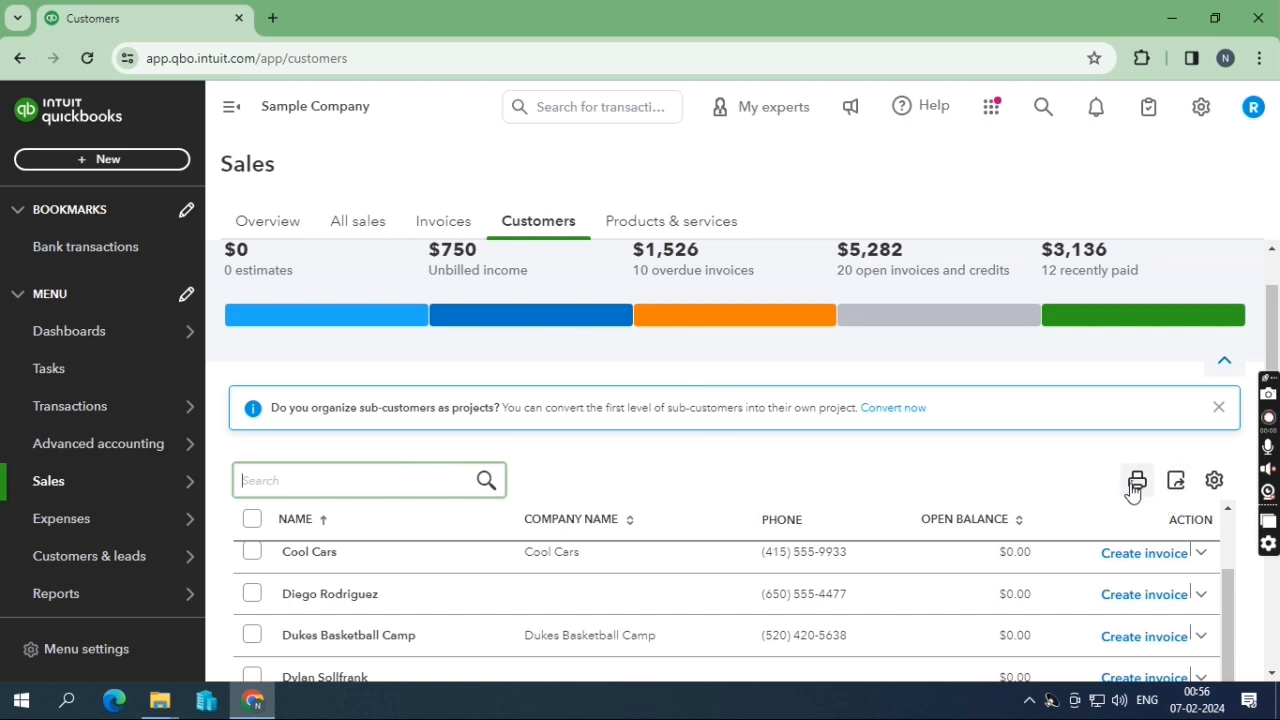
Step: Add the Email column to the customer list, keeping the Phone column displayed
click(1214, 480)
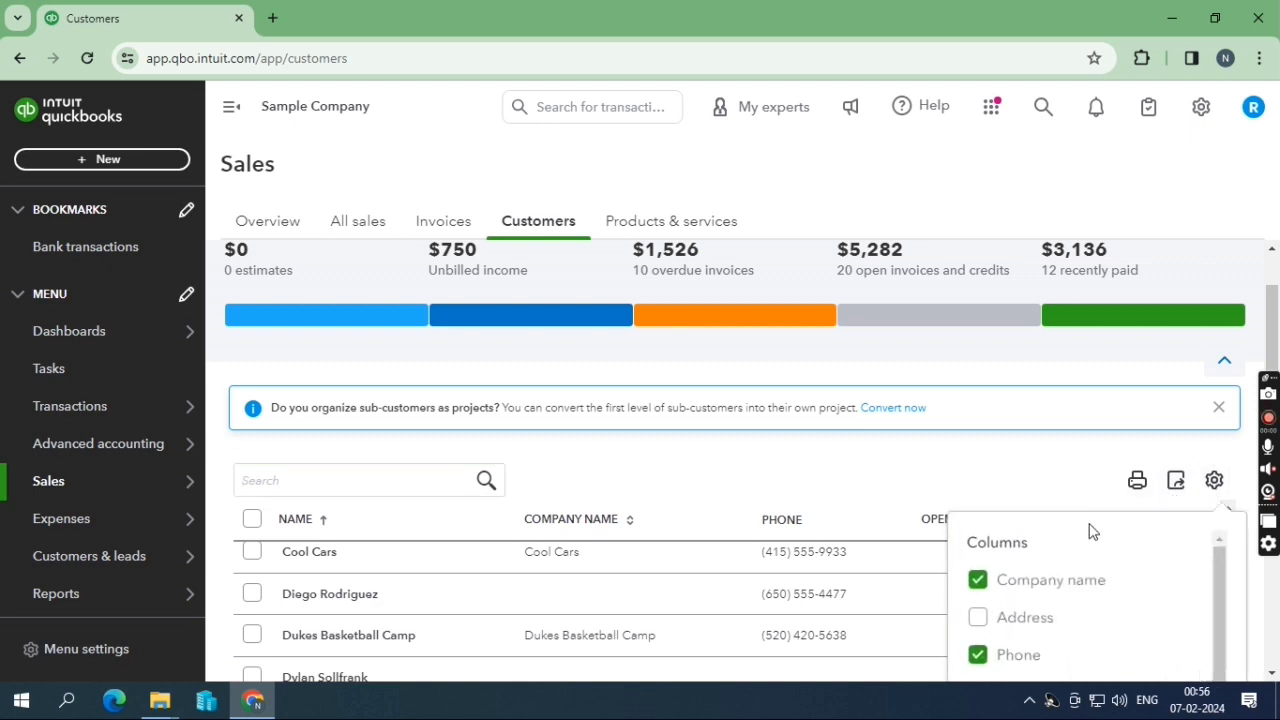
click(781, 465)
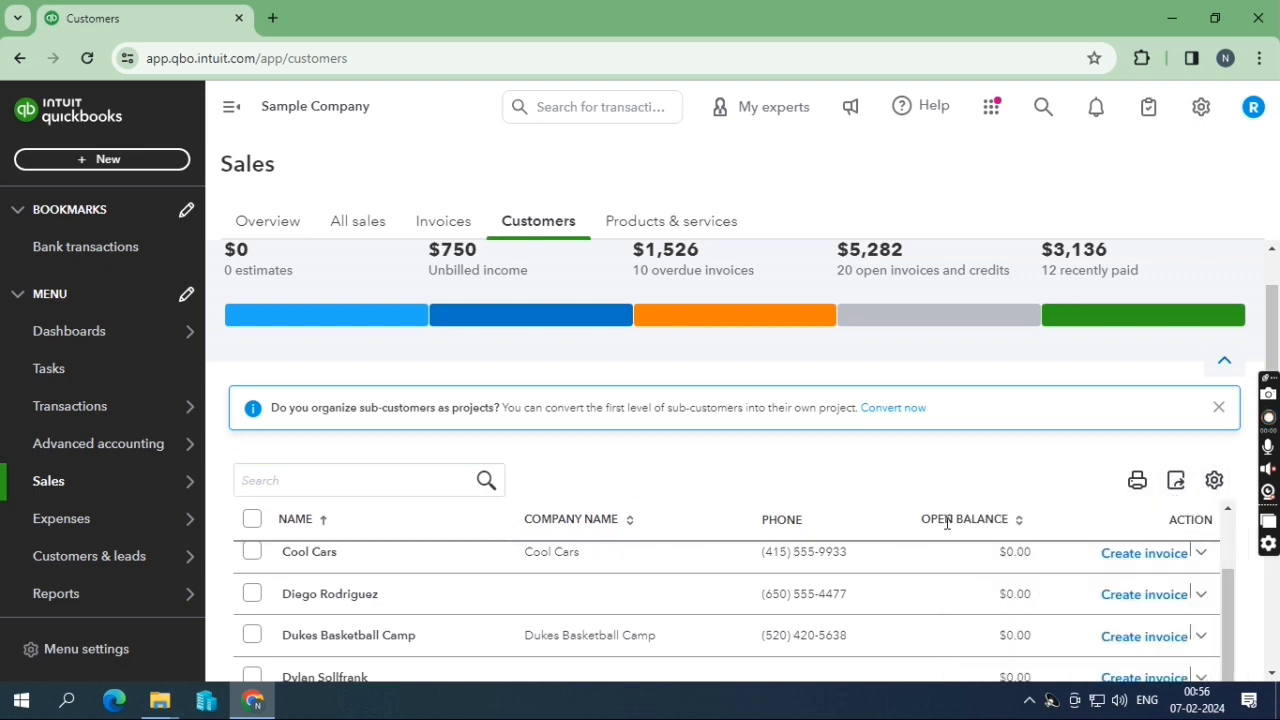
click(1214, 480)
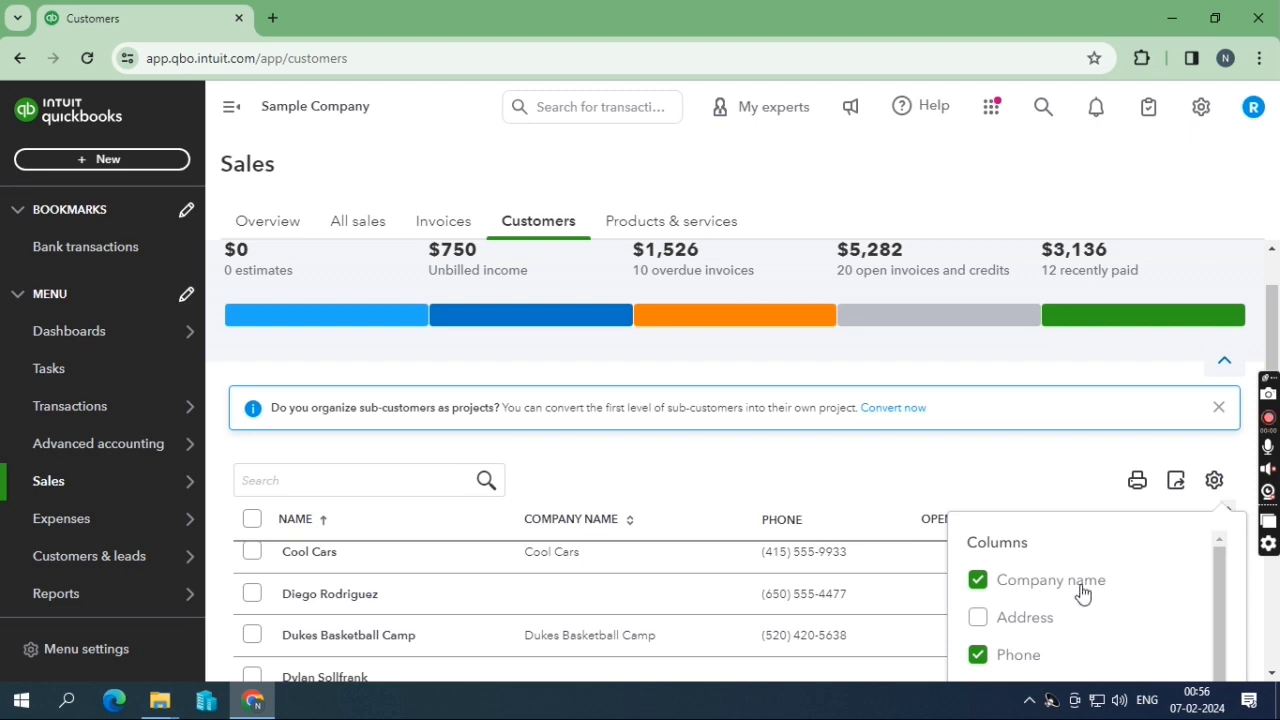
scroll(1085, 600, down, 2)
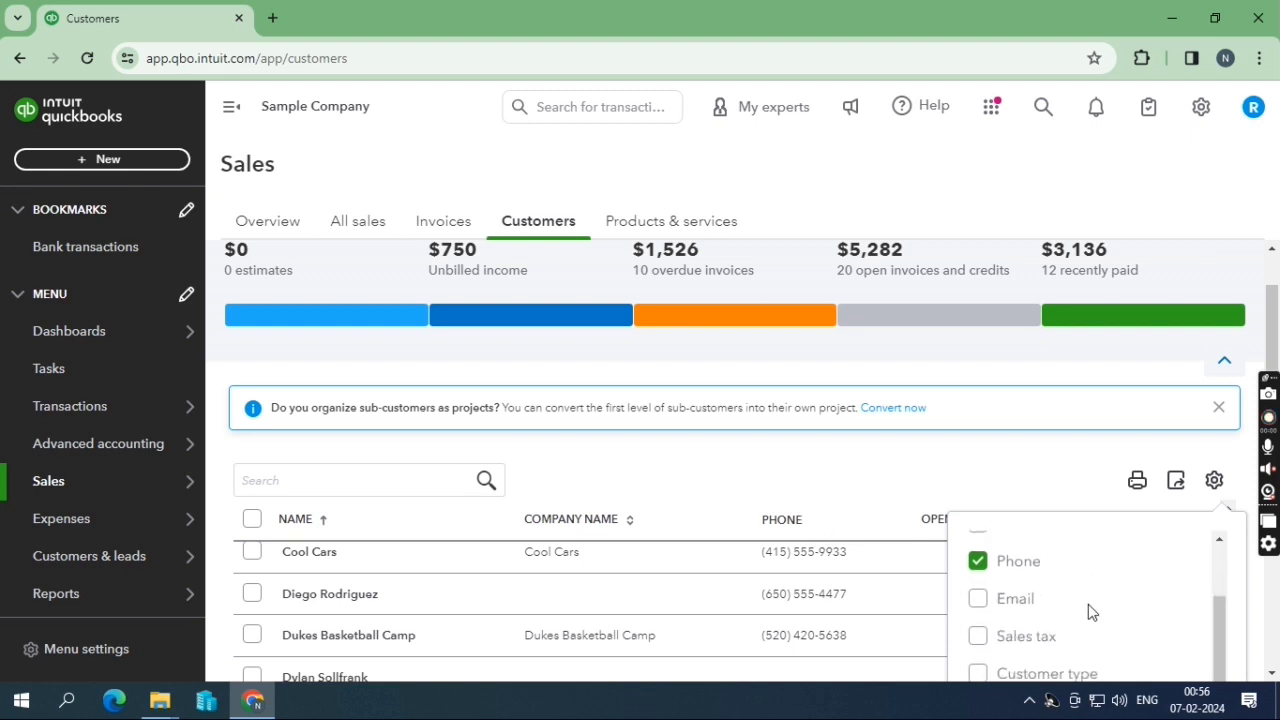
click(995, 567)
click(997, 565)
click(1007, 603)
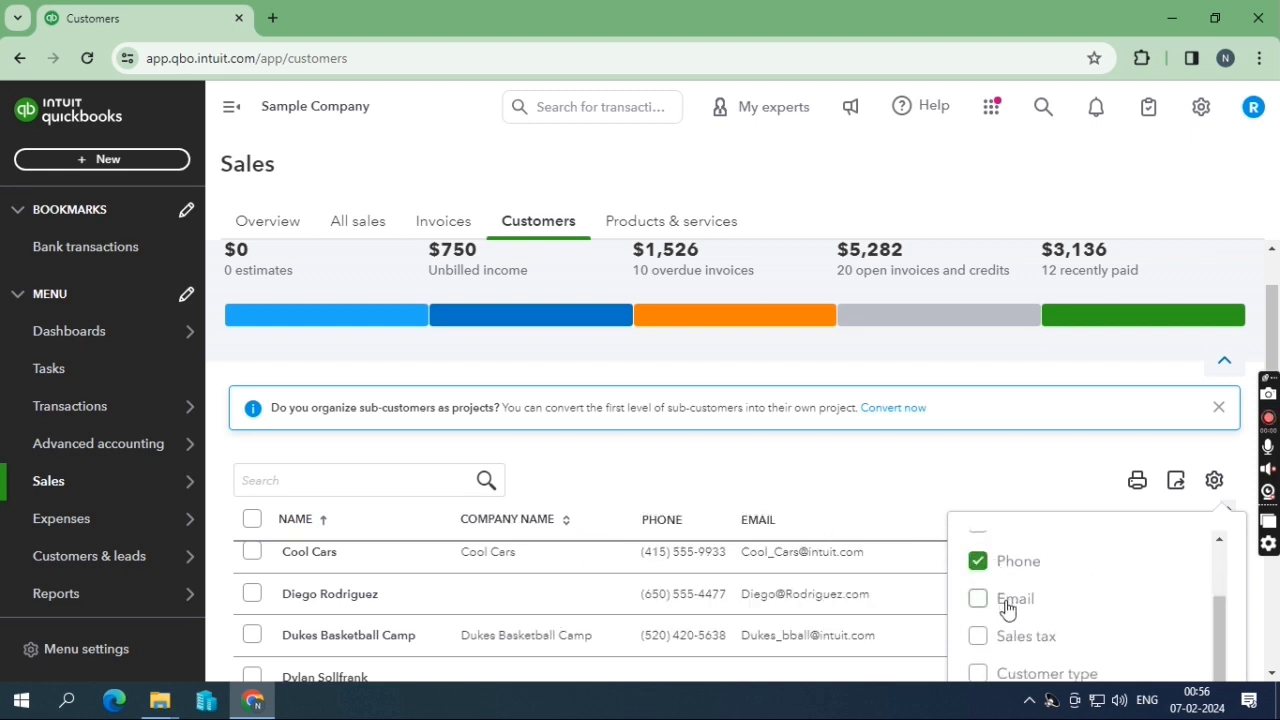
click(896, 503)
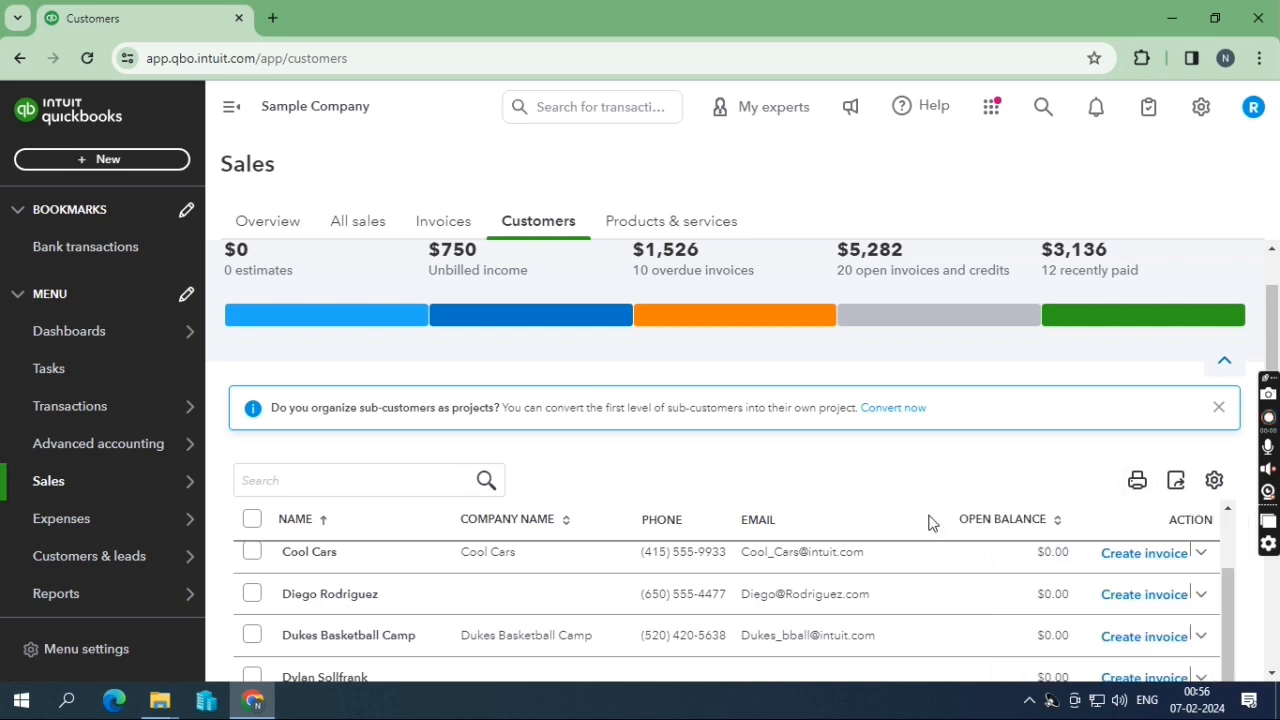
Step: Open the Freeman Sporting Goods customer record, look through its transactions, and return to the customer list
scroll(789, 523, down, 2)
scroll(645, 557, up, 1)
scroll(645, 557, down, 2)
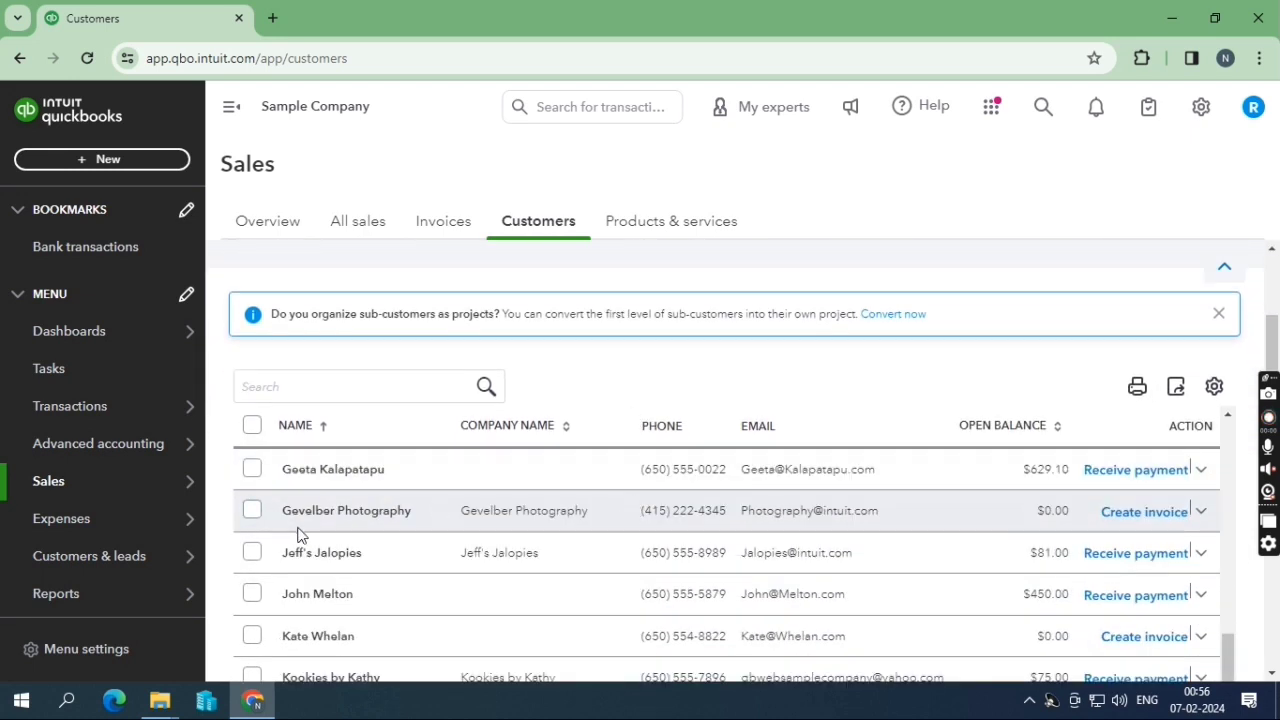
scroll(831, 634, up, 3)
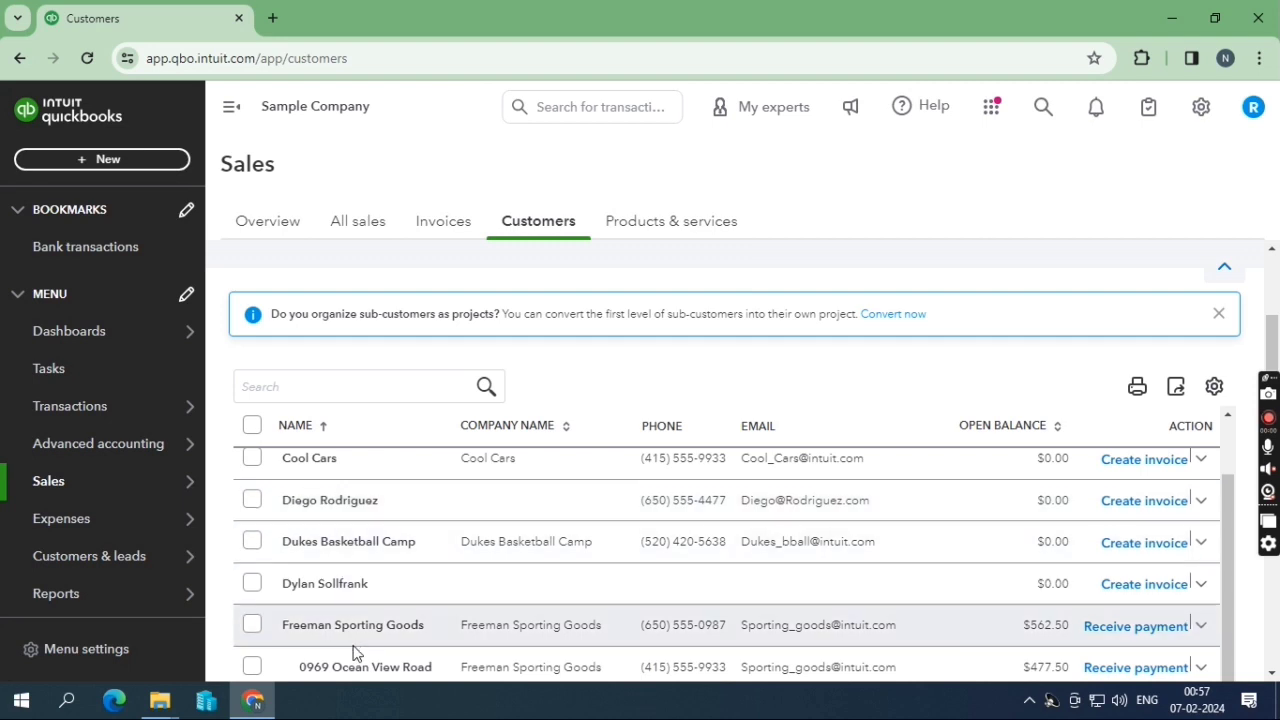
click(355, 636)
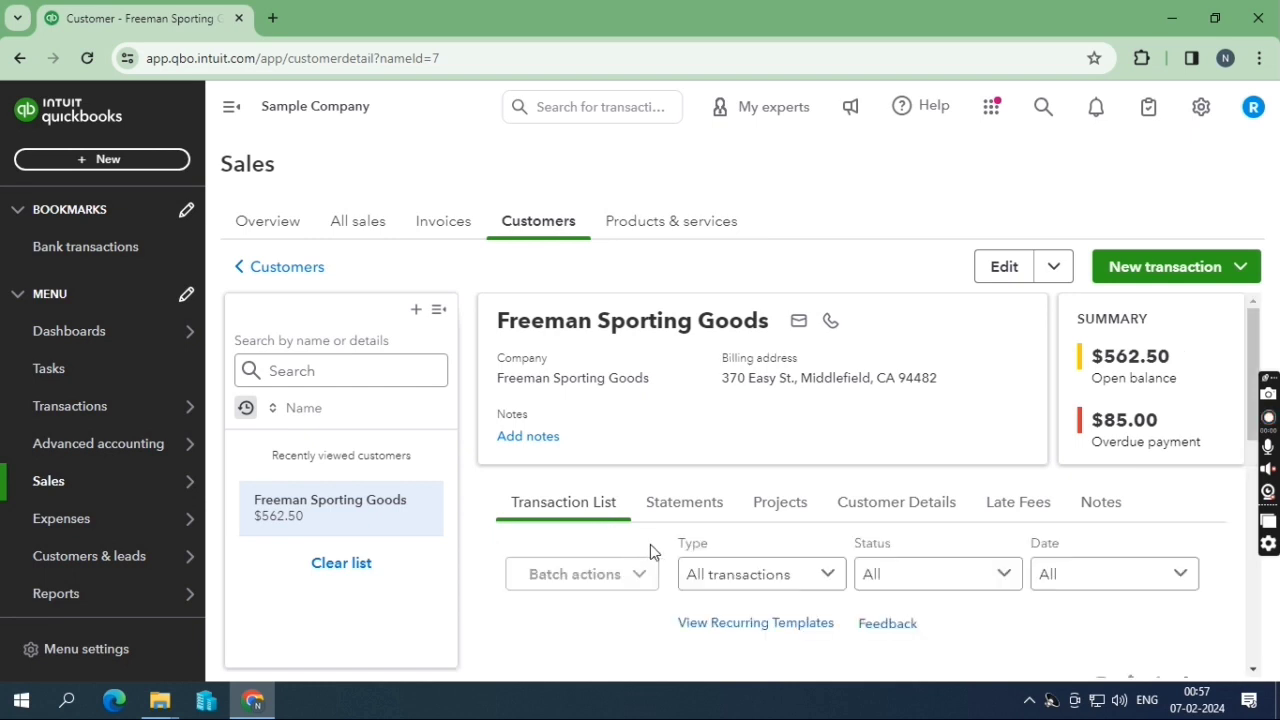
scroll(655, 552, down, 1)
scroll(669, 566, down, 3)
scroll(749, 614, up, 2)
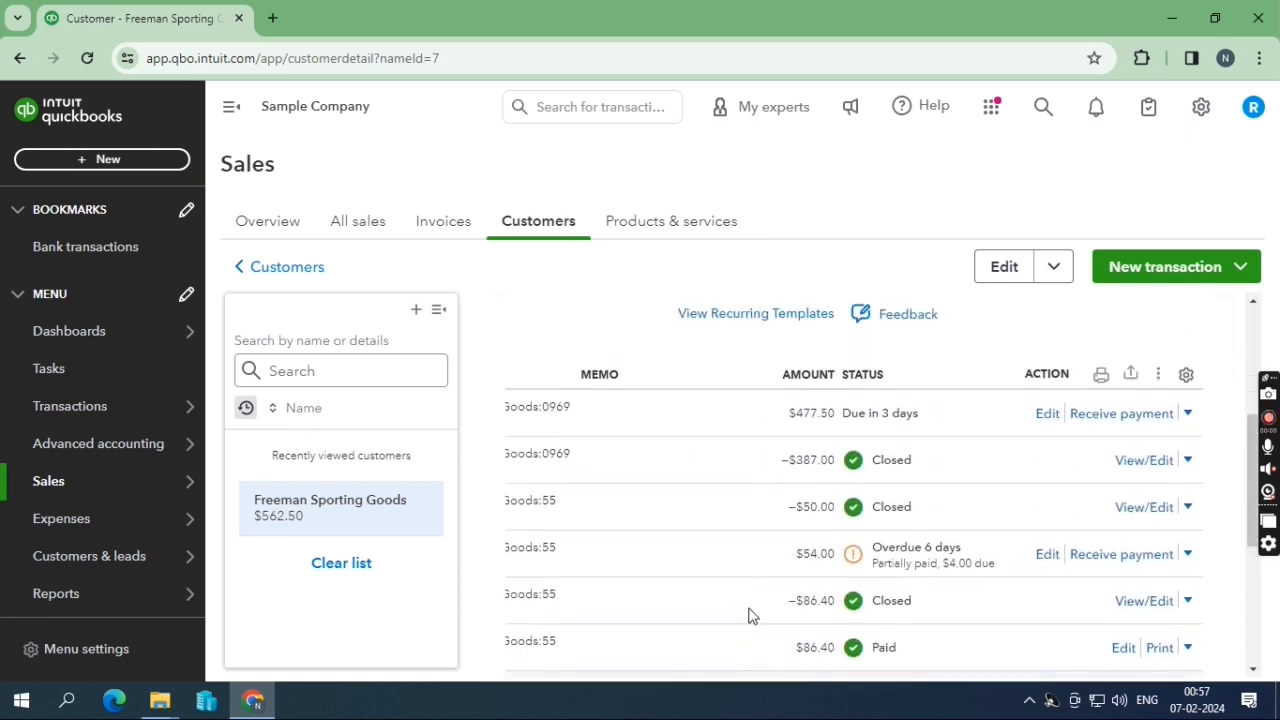
scroll(749, 607, up, 2)
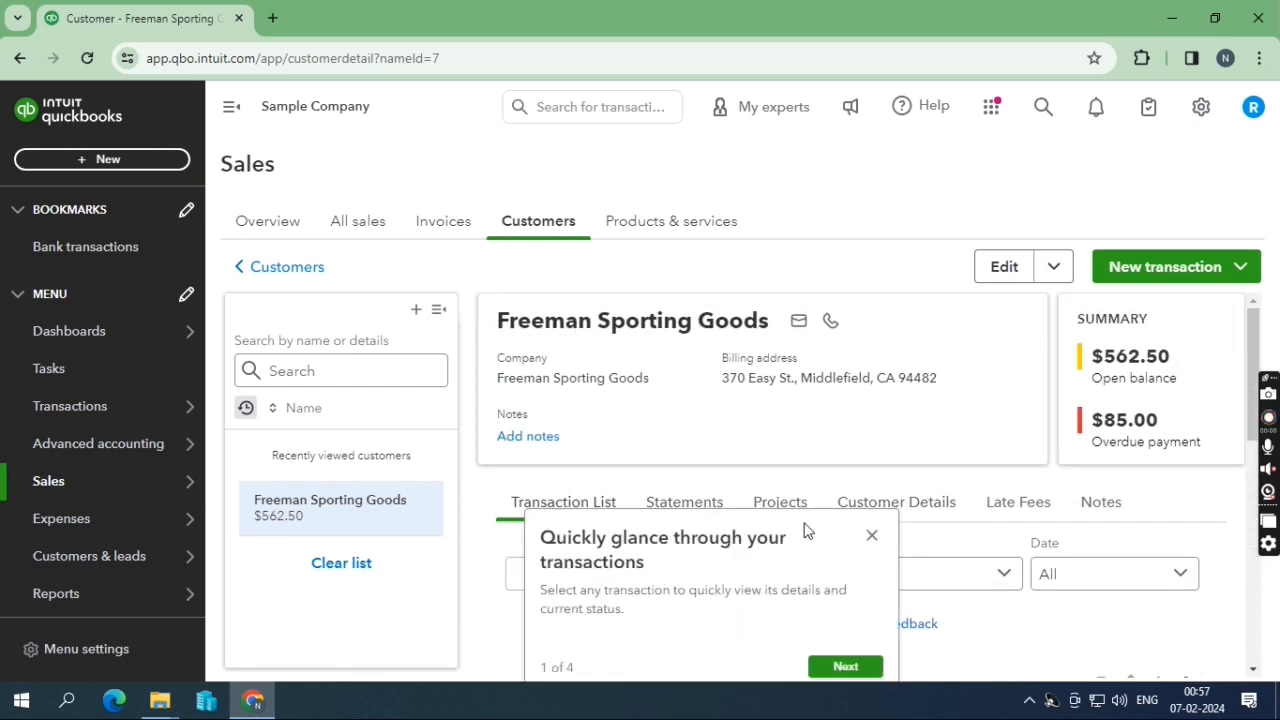
click(318, 276)
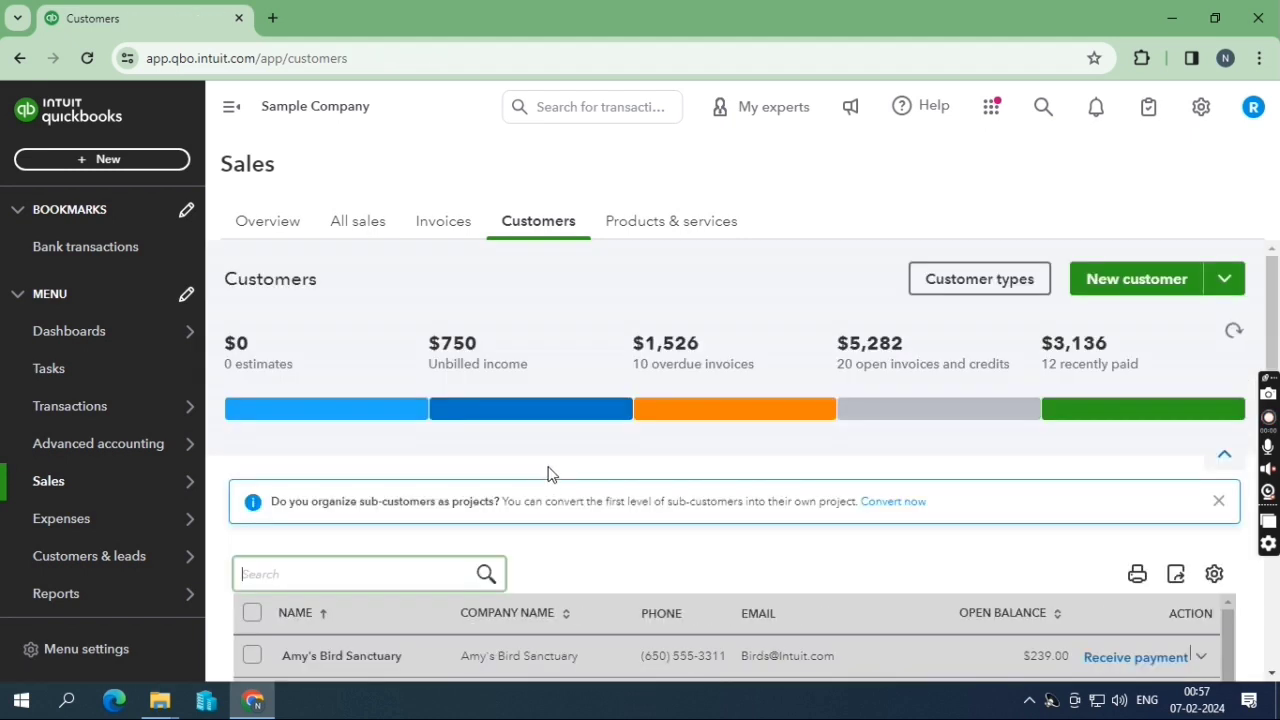
Step: Start a single new customer and review the form's address, payment, tax, opening balance and custom field sections
click(1212, 286)
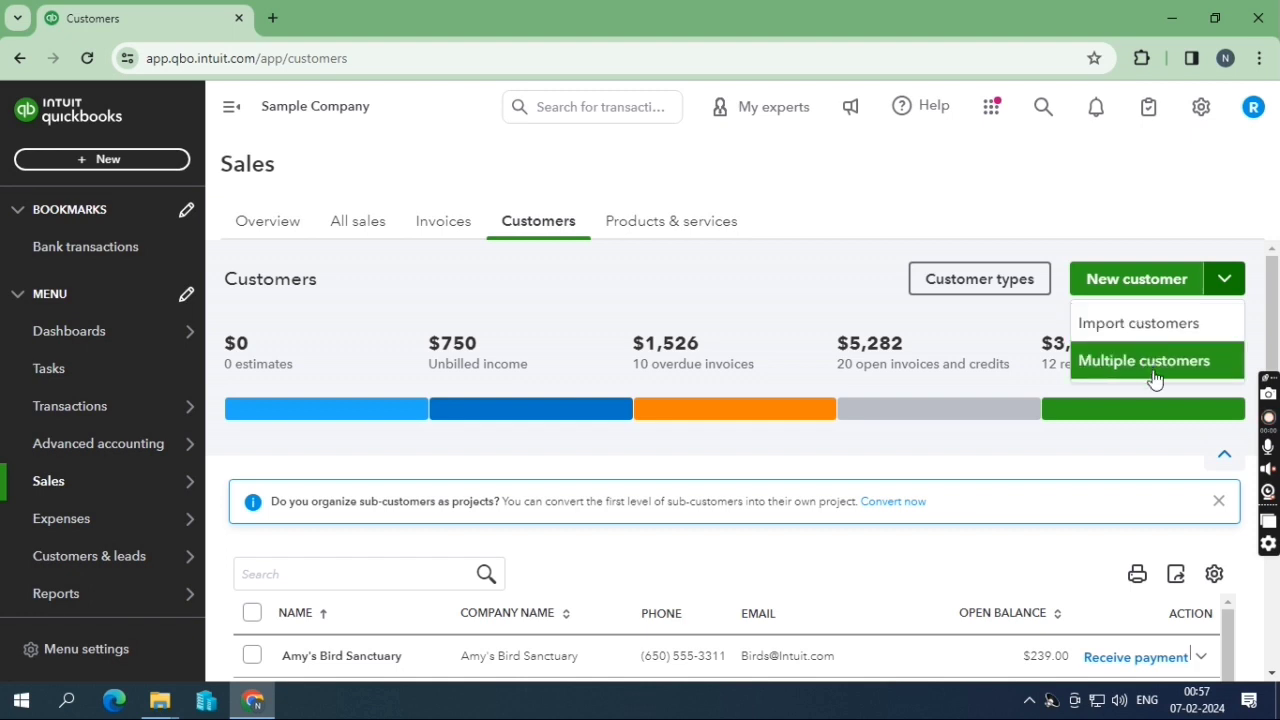
click(1129, 288)
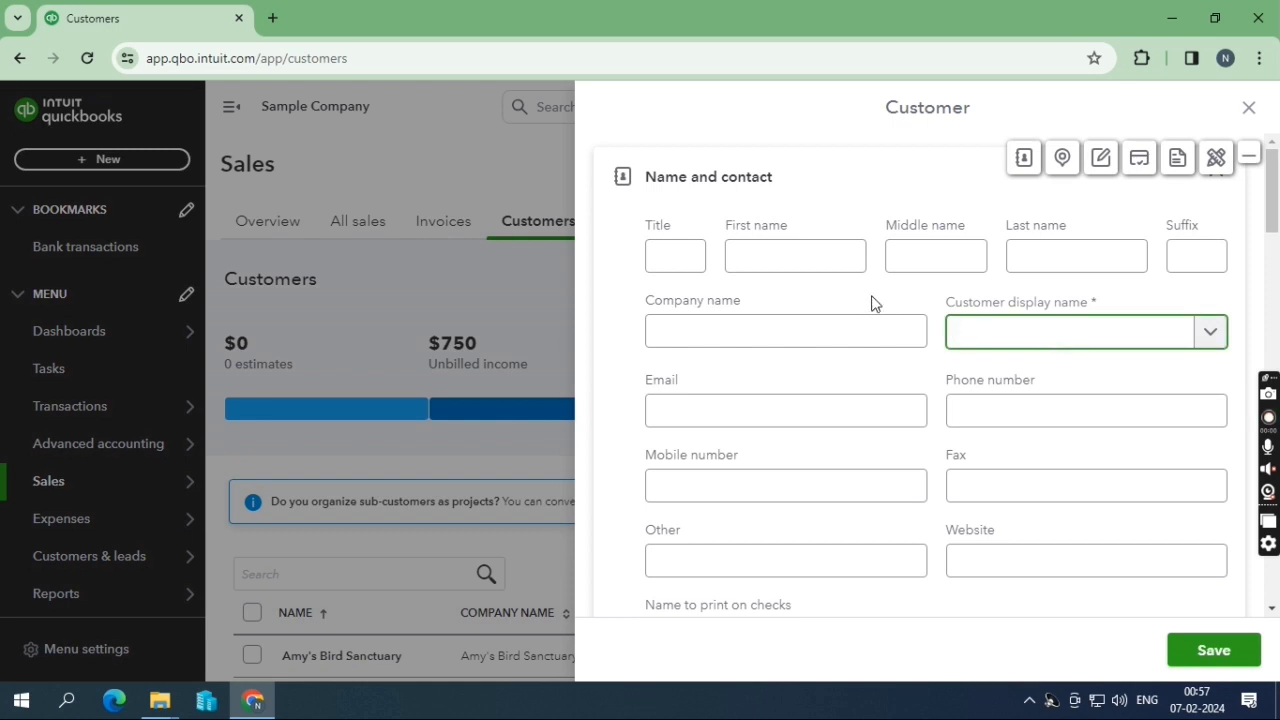
scroll(885, 343, down, 8)
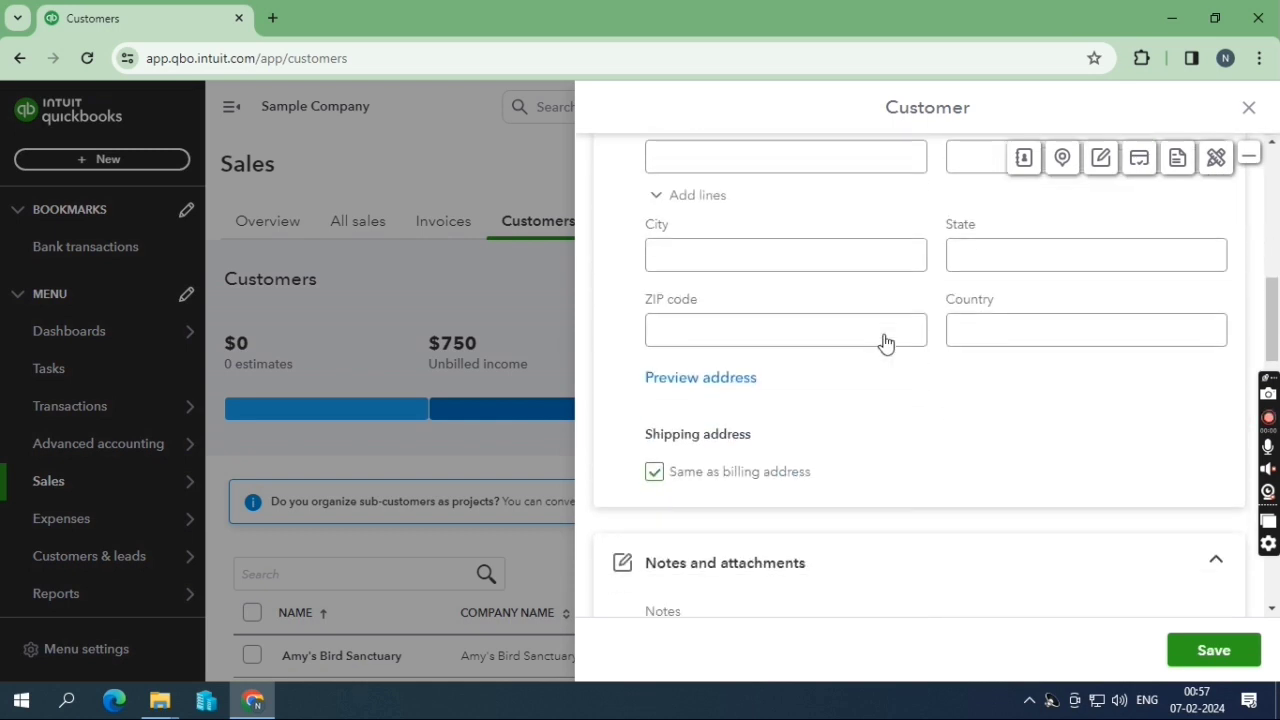
scroll(885, 340, down, 6)
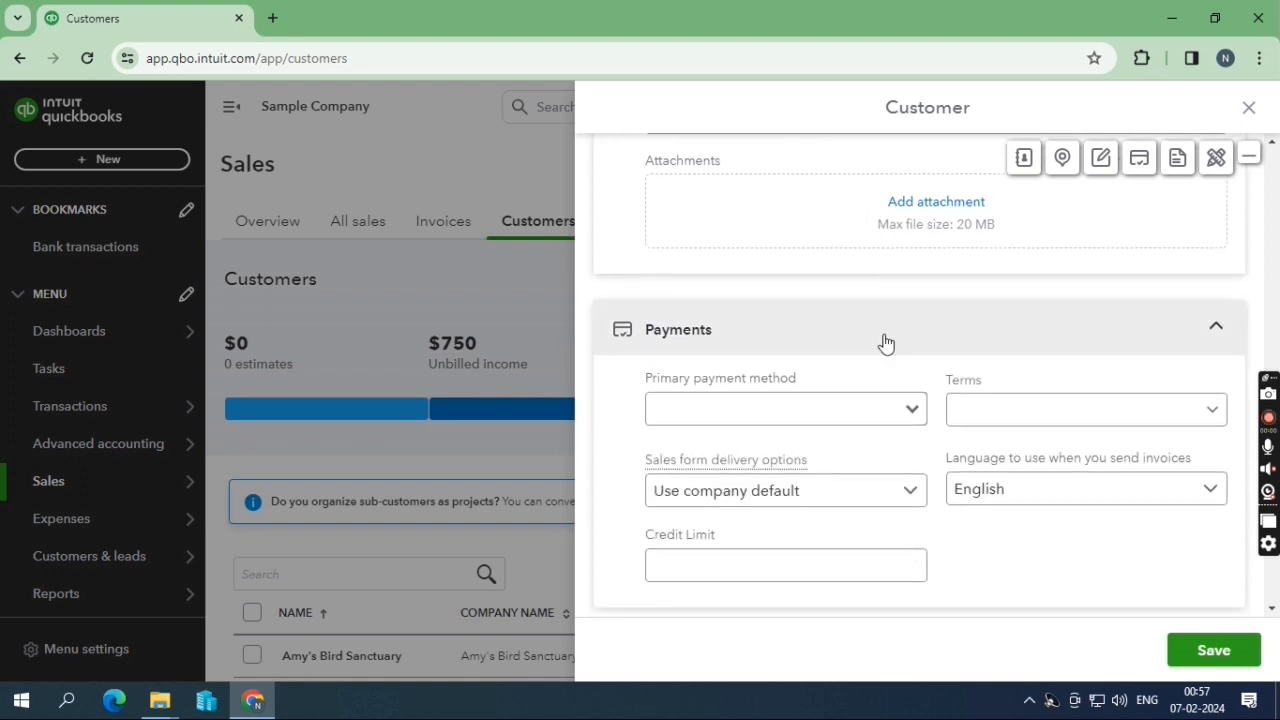
scroll(885, 343, down, 5)
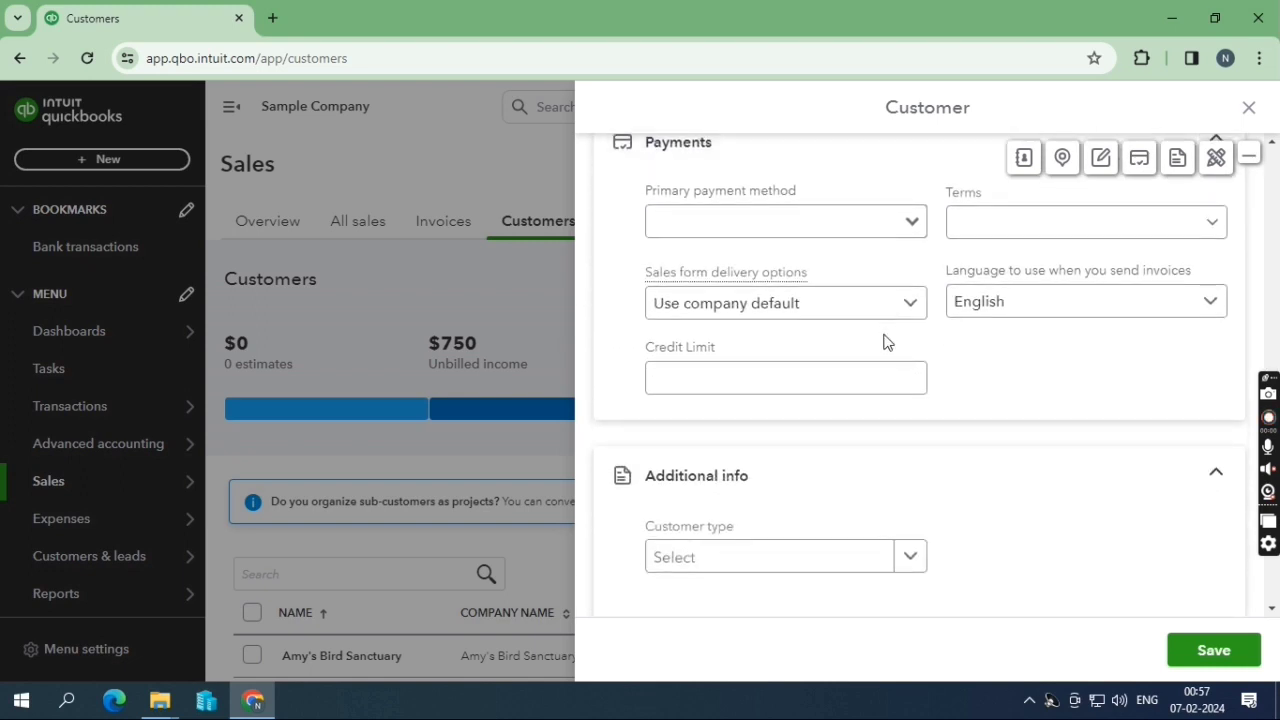
scroll(885, 343, down, 3)
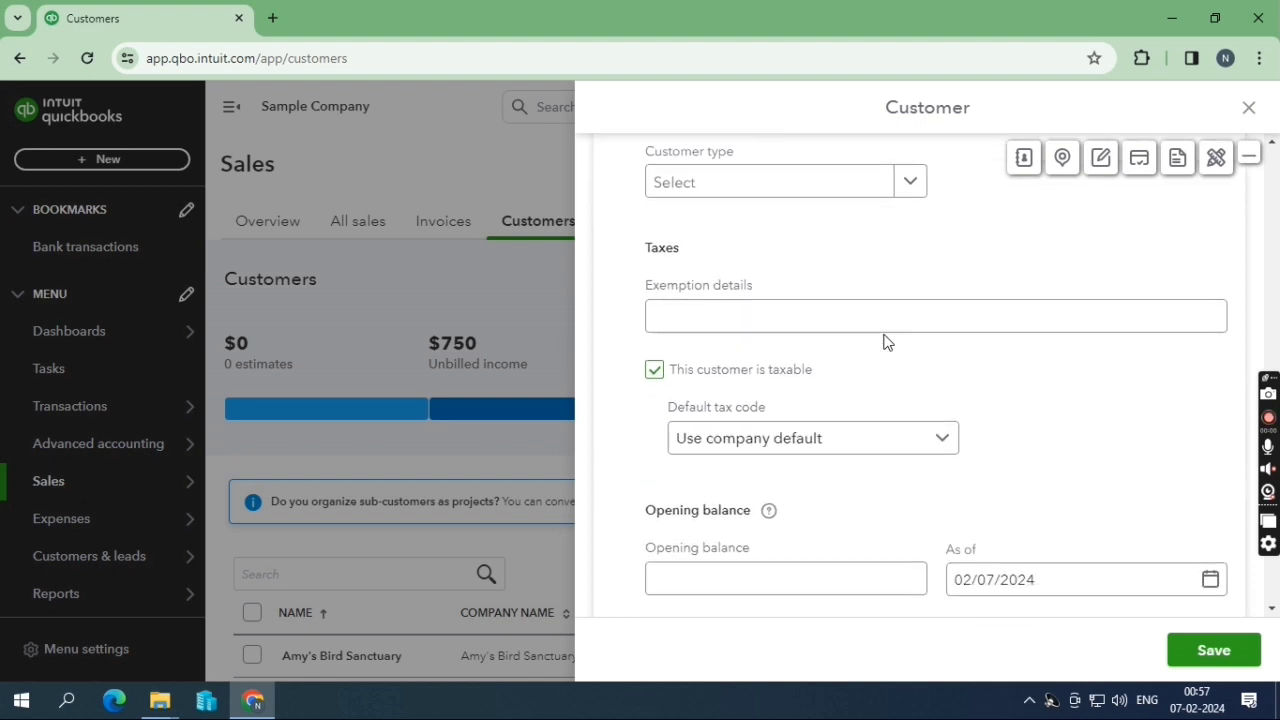
scroll(885, 343, down, 1)
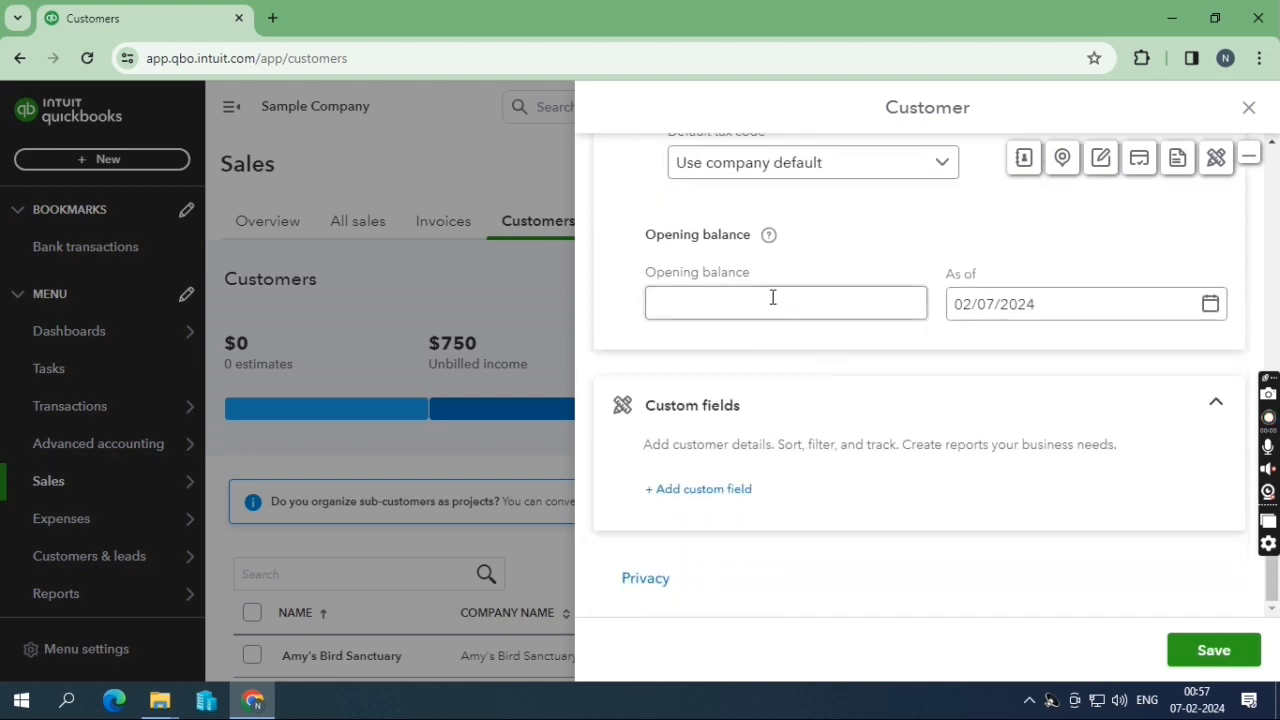
scroll(800, 395, up, 3)
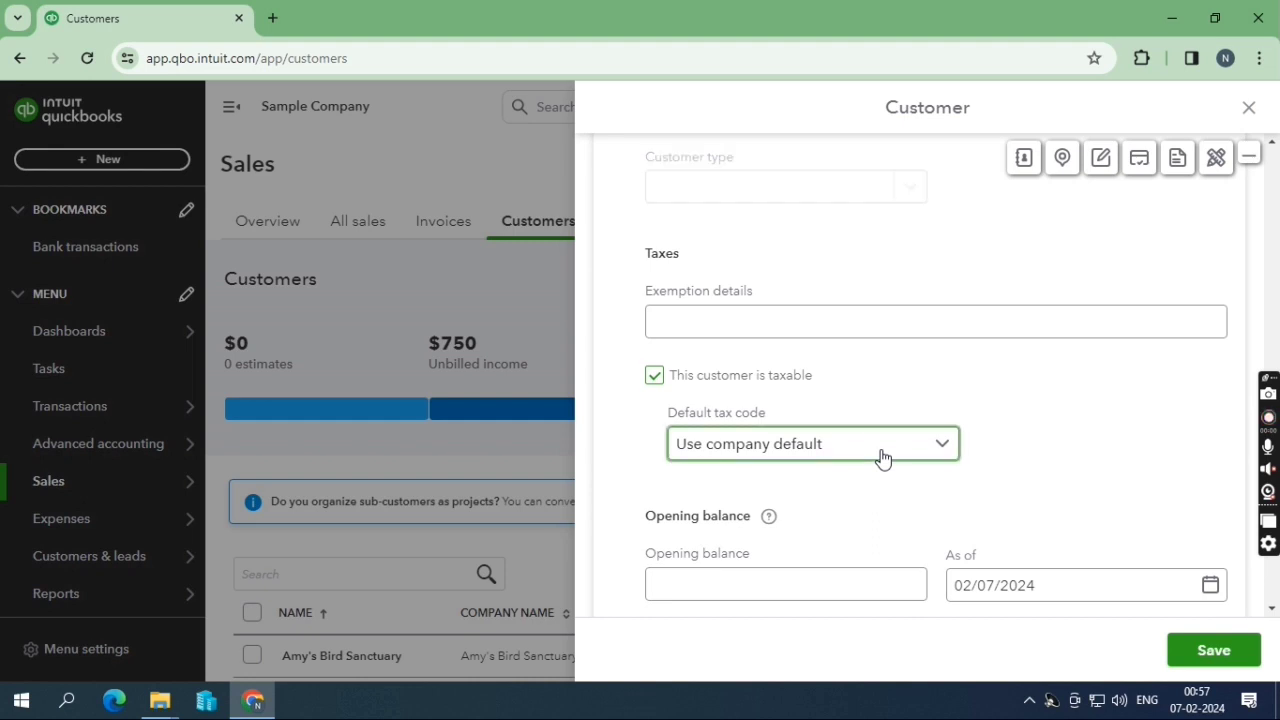
Step: Mark the new customer as not taxable in the additional info section
click(881, 457)
click(879, 390)
click(879, 390)
Step: Set the customer display name to CUSTOMER 001 and save the new customer
scroll(850, 400, up, 4)
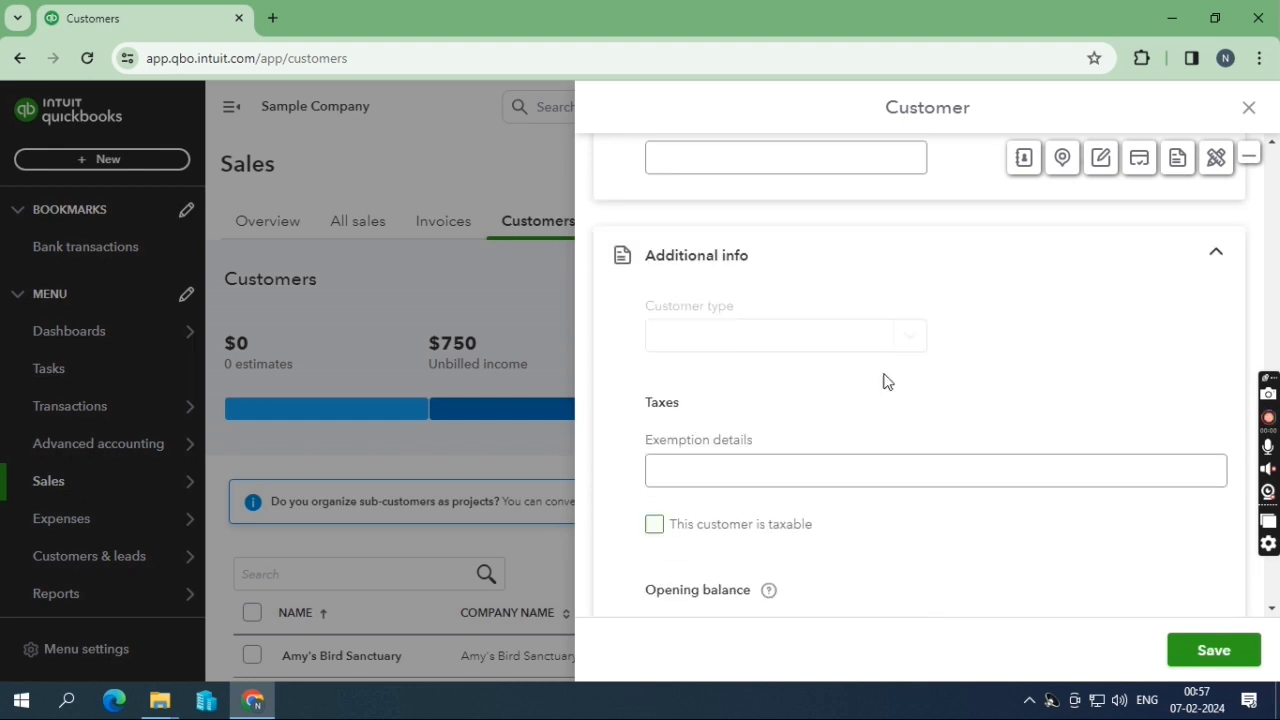
scroll(760, 472, up, 5)
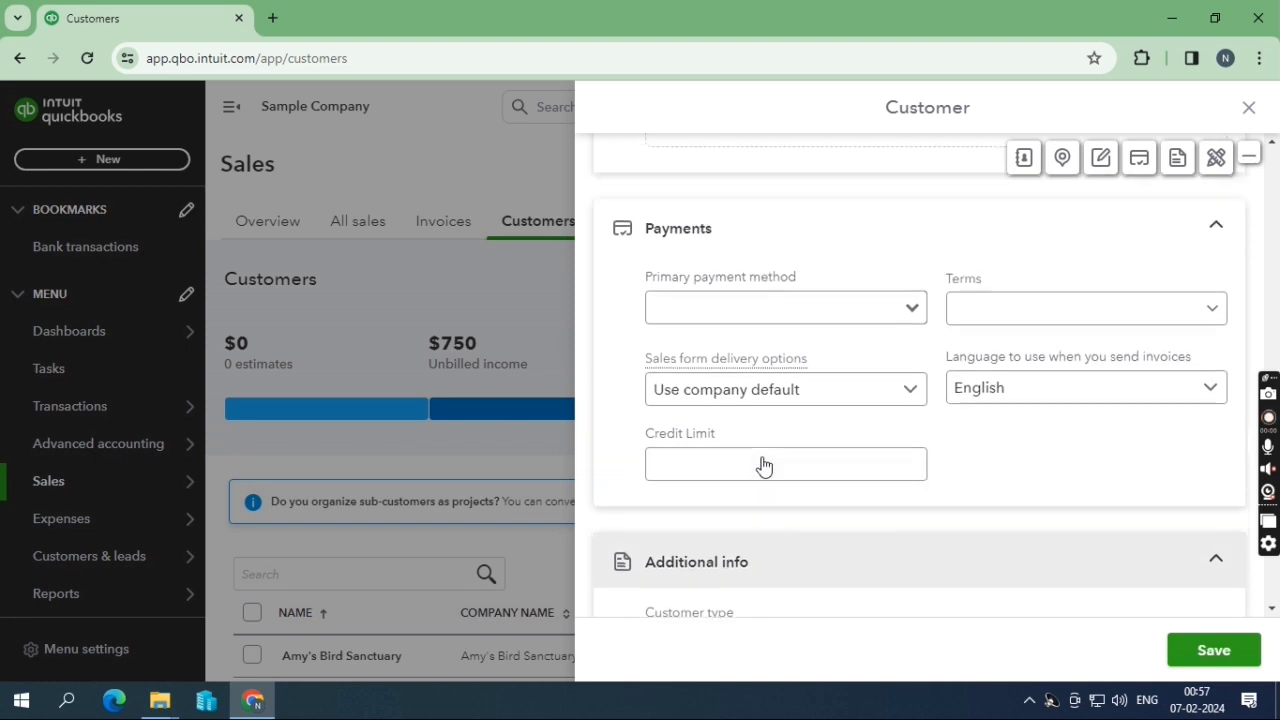
scroll(866, 479, down, 1)
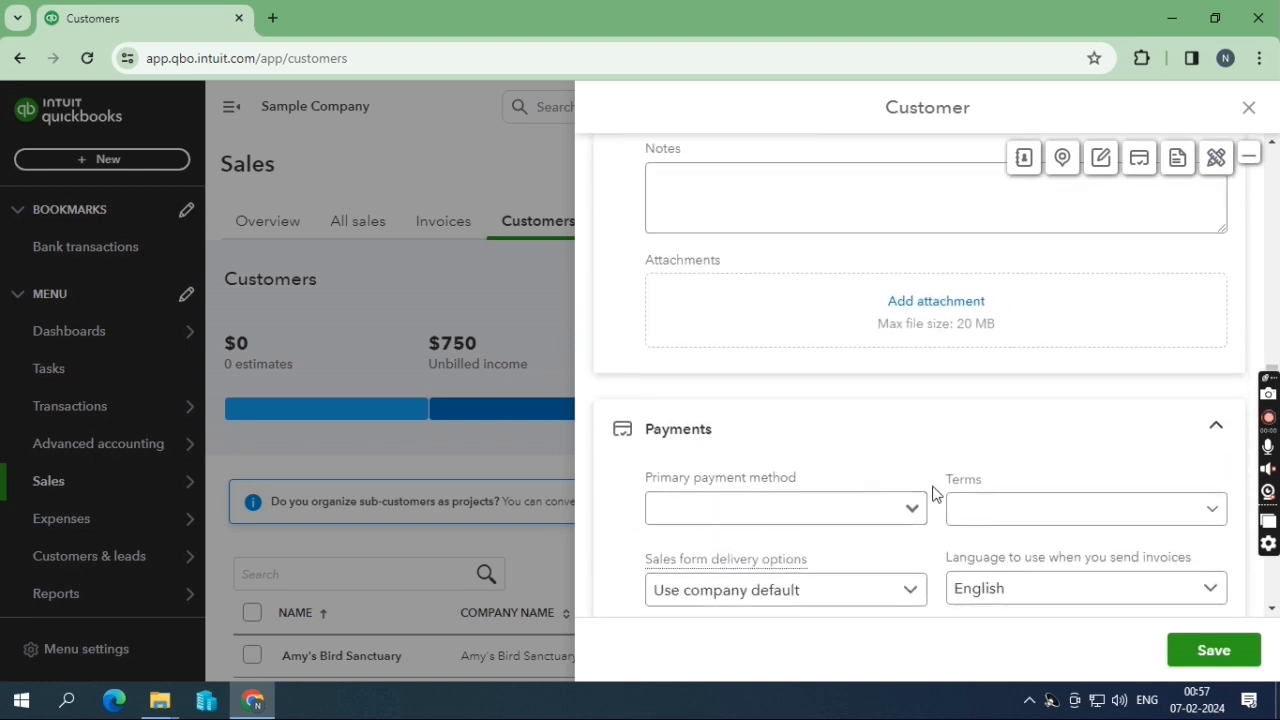
scroll(797, 460, up, 5)
scroll(854, 446, up, 6)
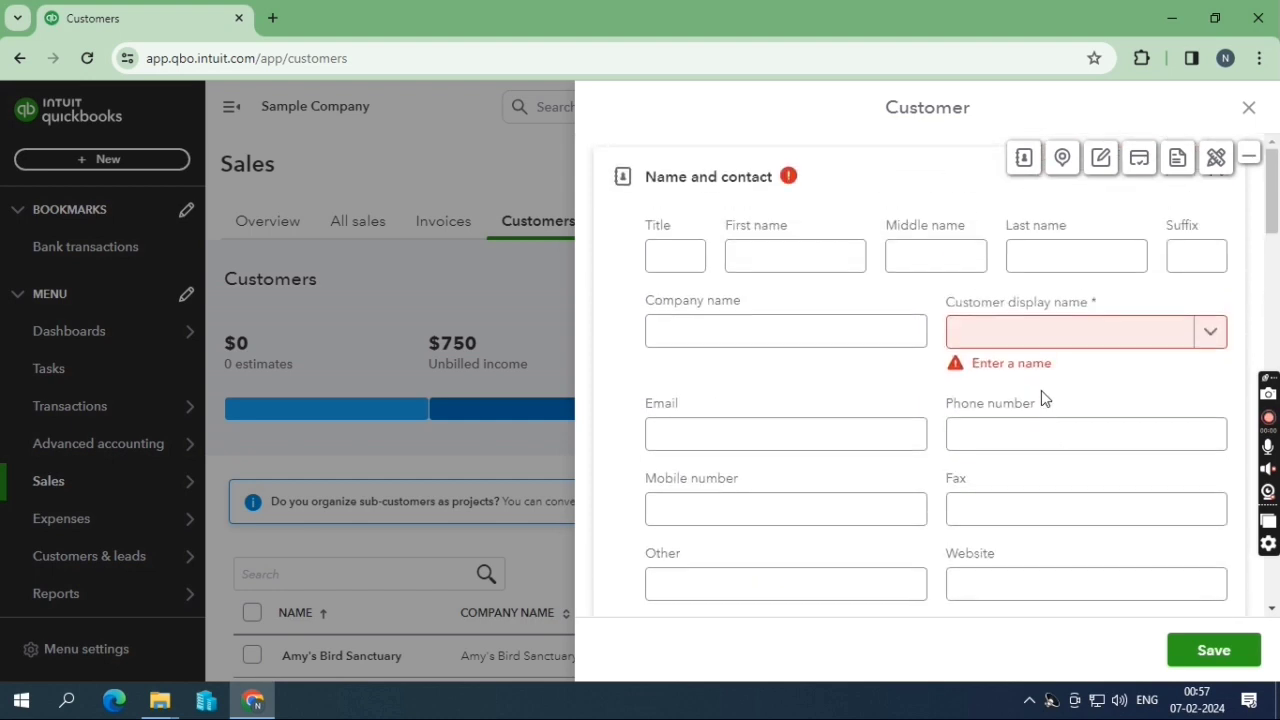
click(1020, 338)
text(C)
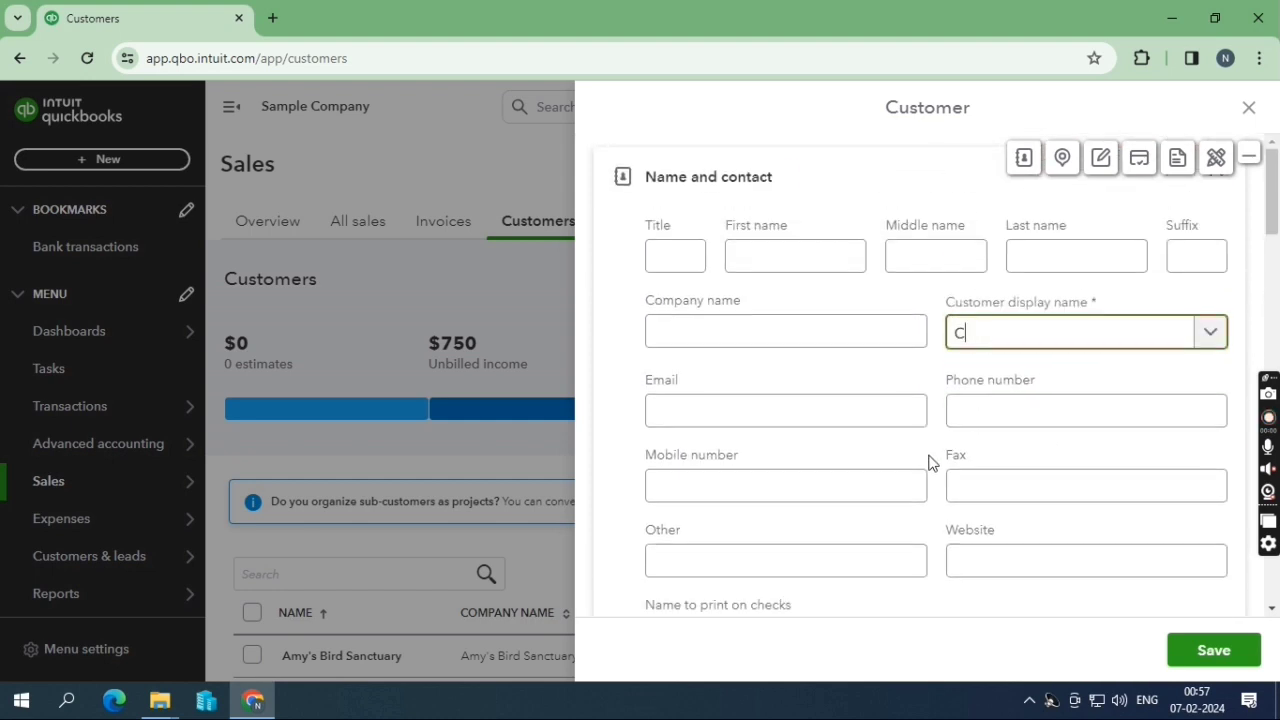
text(USTOMER 001)
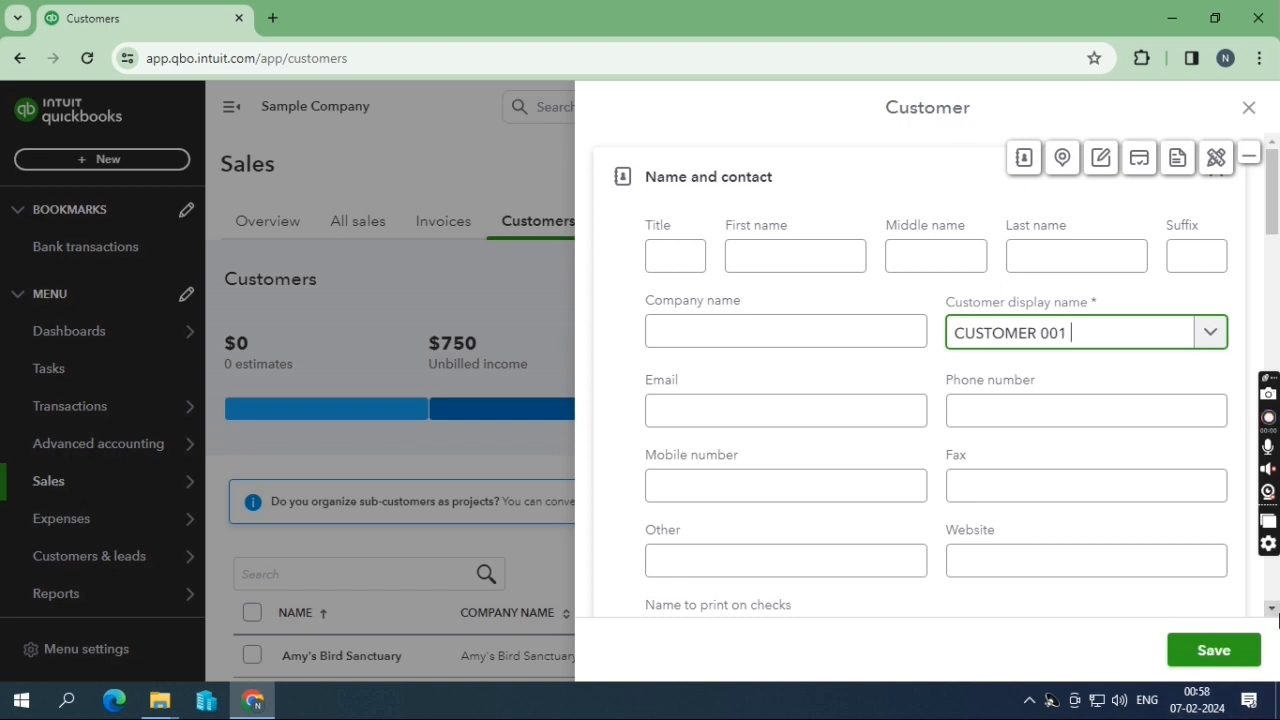
click(1181, 645)
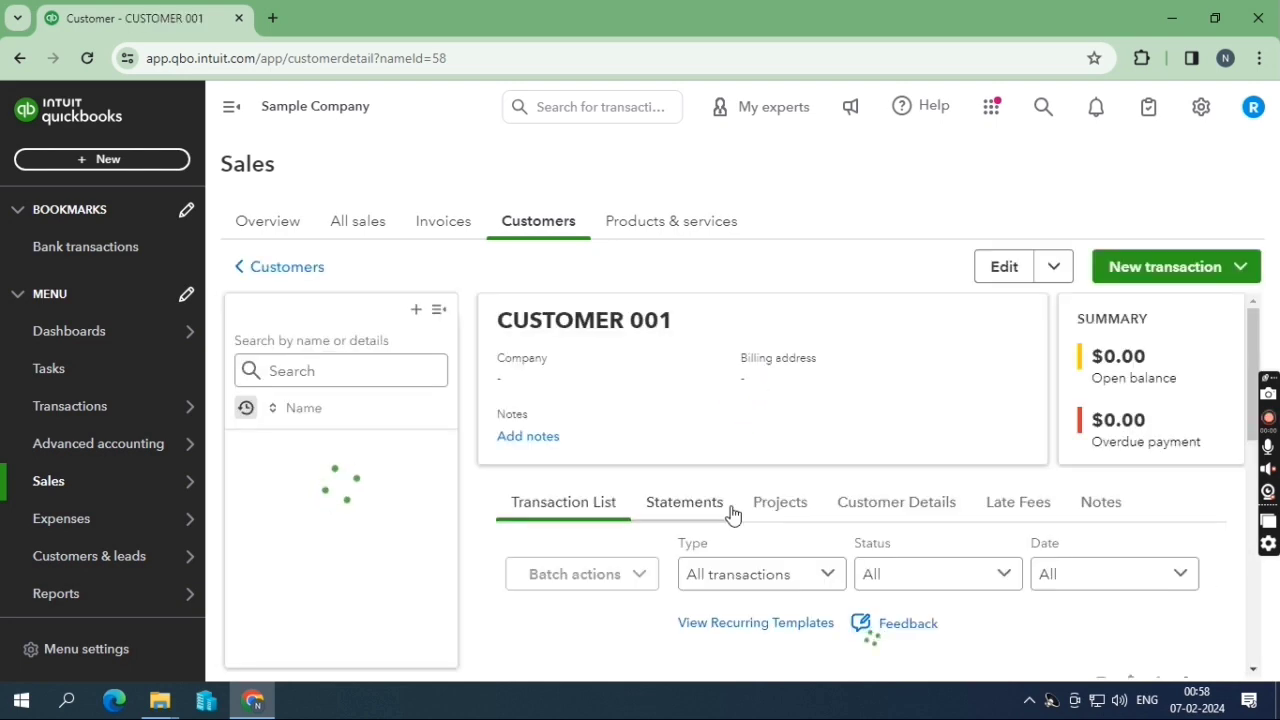
Step: Return from the new record to the customer list and open CUSTOMER 001 from there
scroll(729, 514, down, 2)
scroll(771, 423, up, 1)
scroll(760, 370, up, 1)
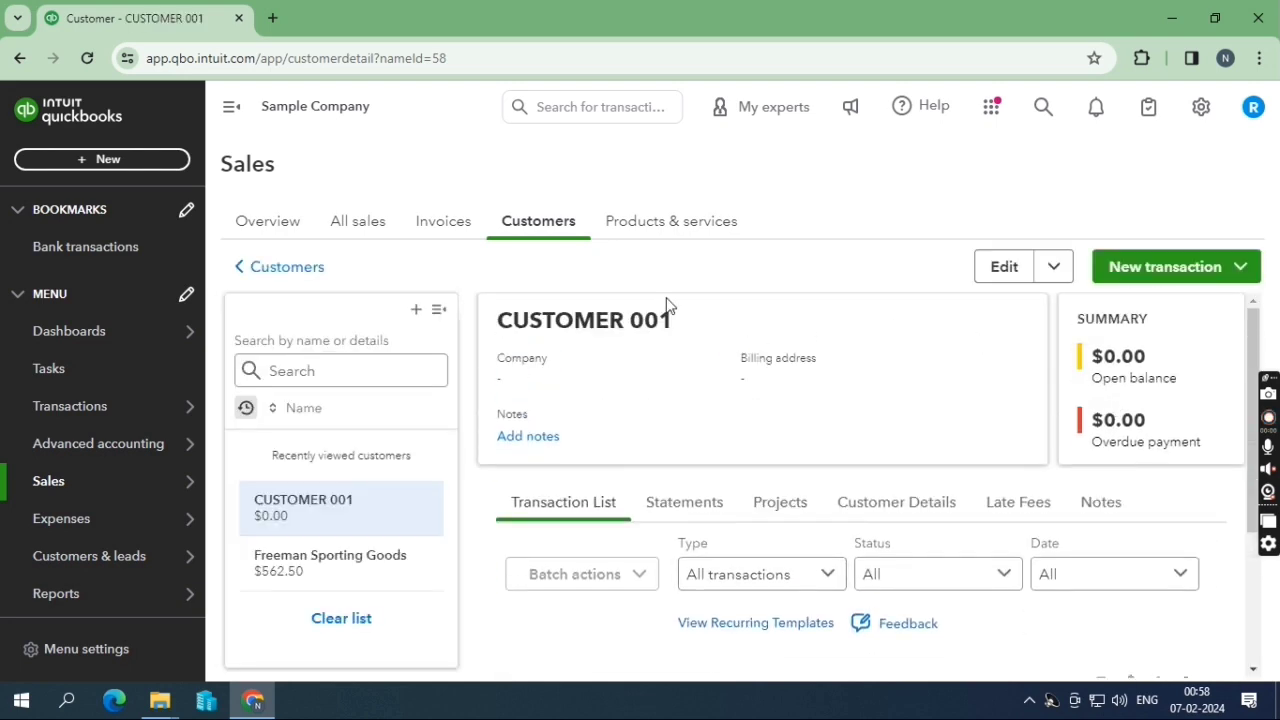
click(567, 224)
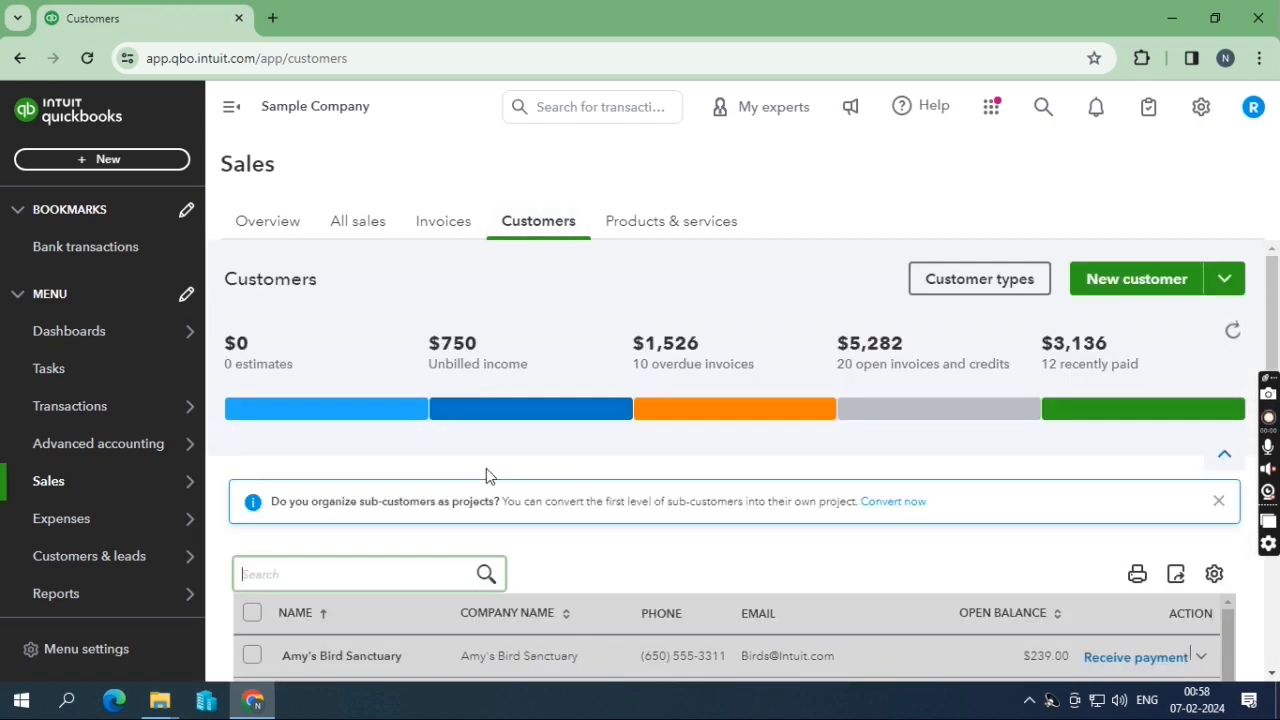
scroll(510, 480, down, 3)
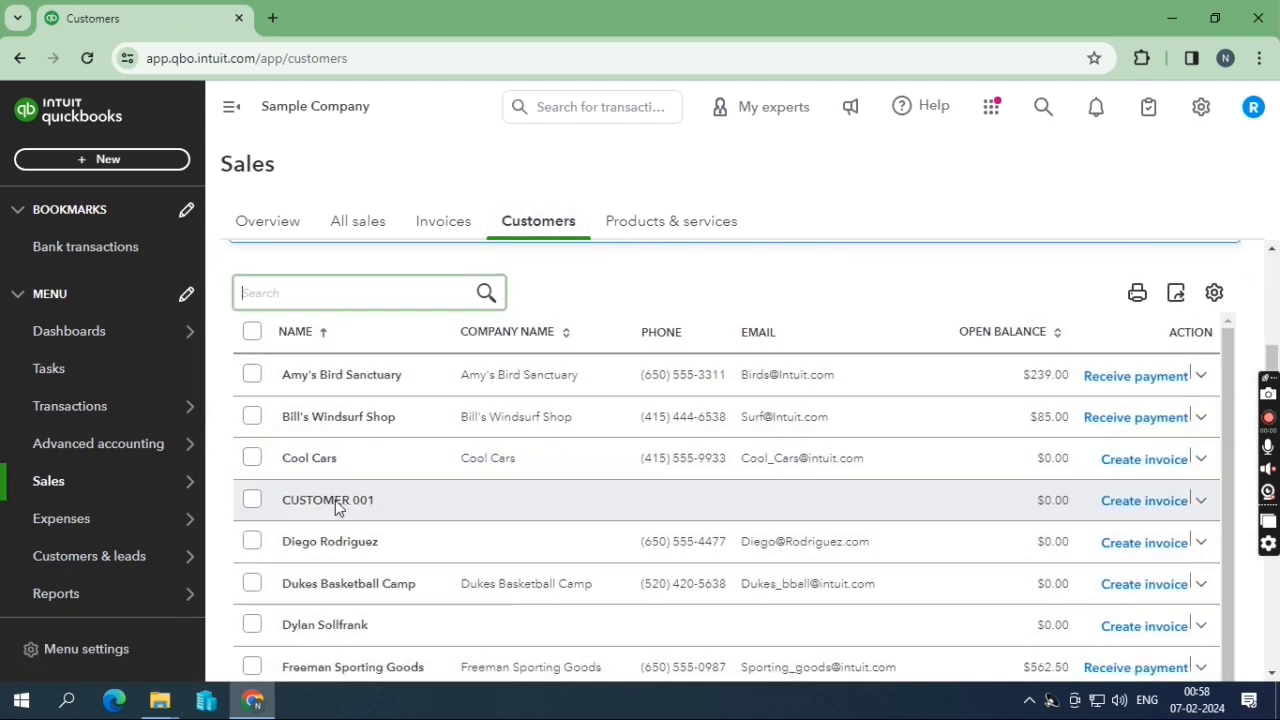
click(330, 500)
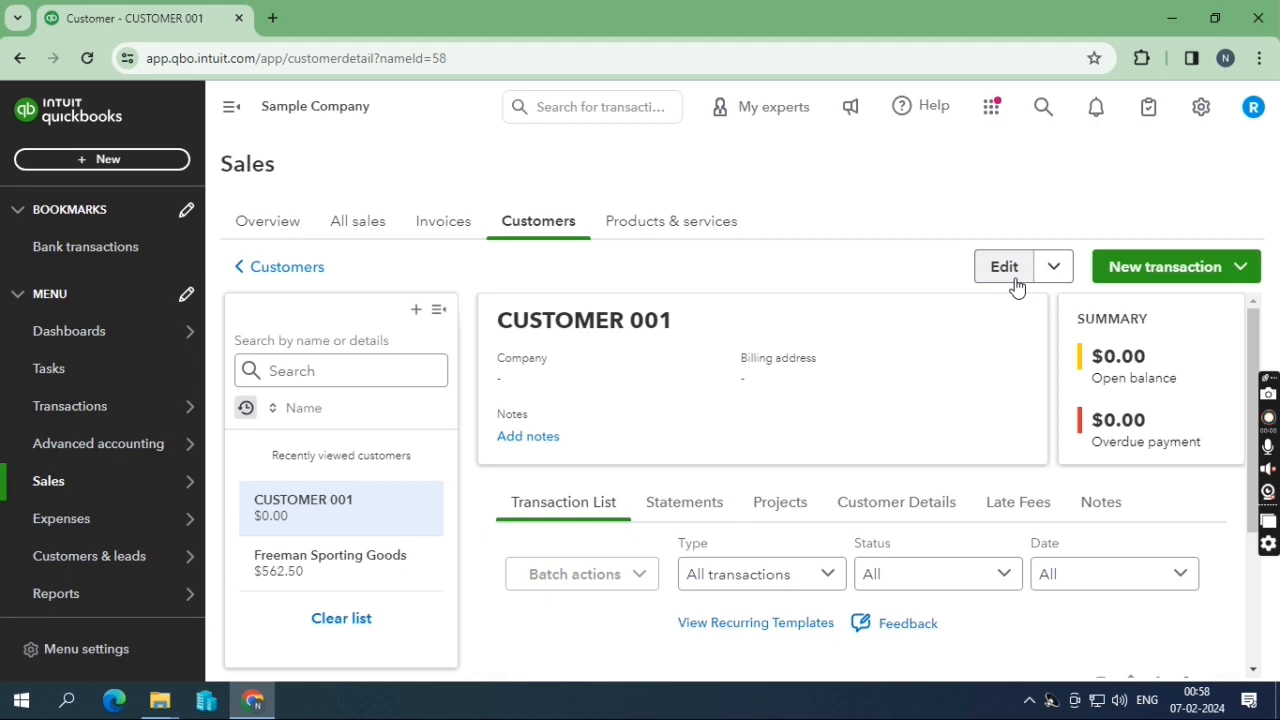
Step: Examine CUSTOMER 001's editable details, the additional record actions and the available new transaction types without changing anything
click(1013, 280)
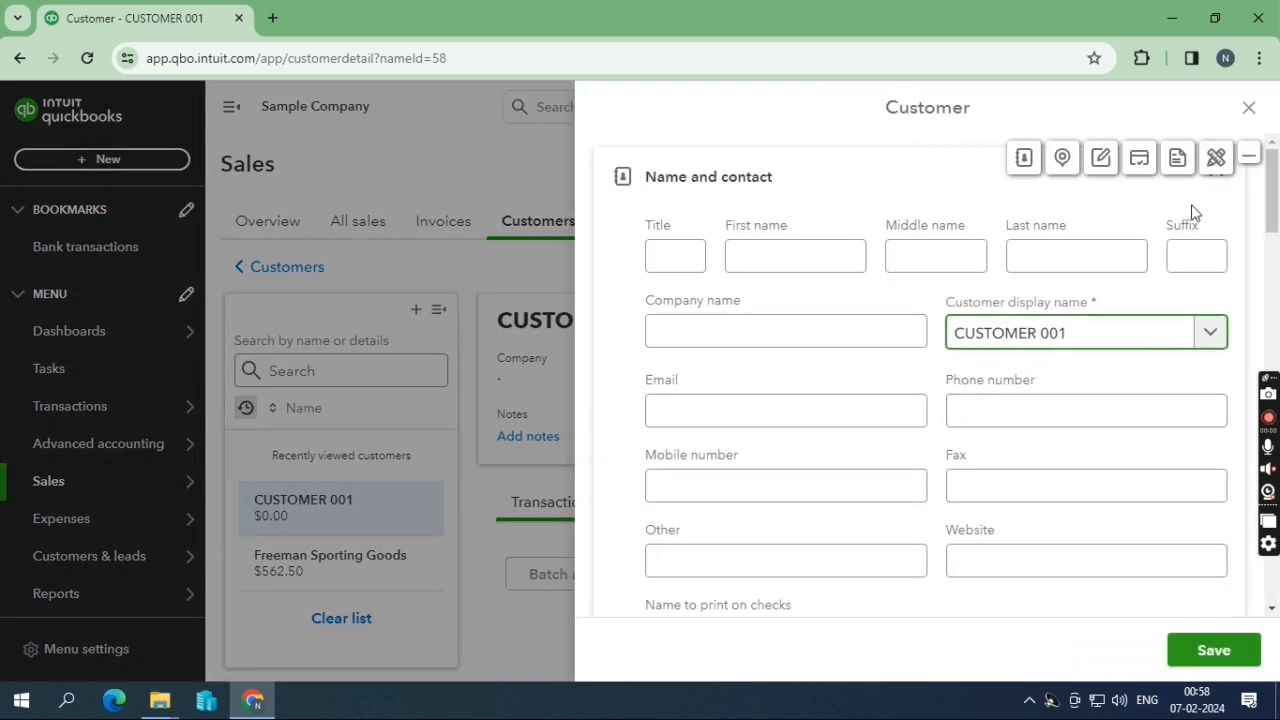
click(1247, 107)
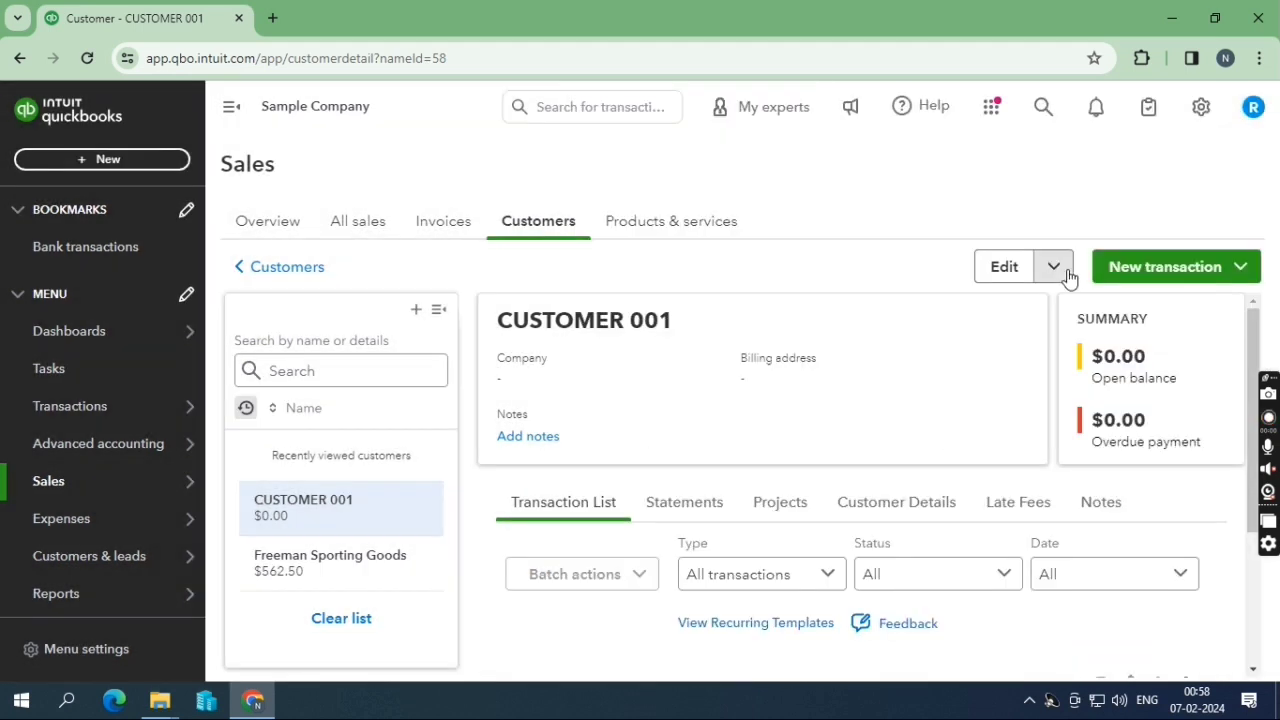
click(1056, 268)
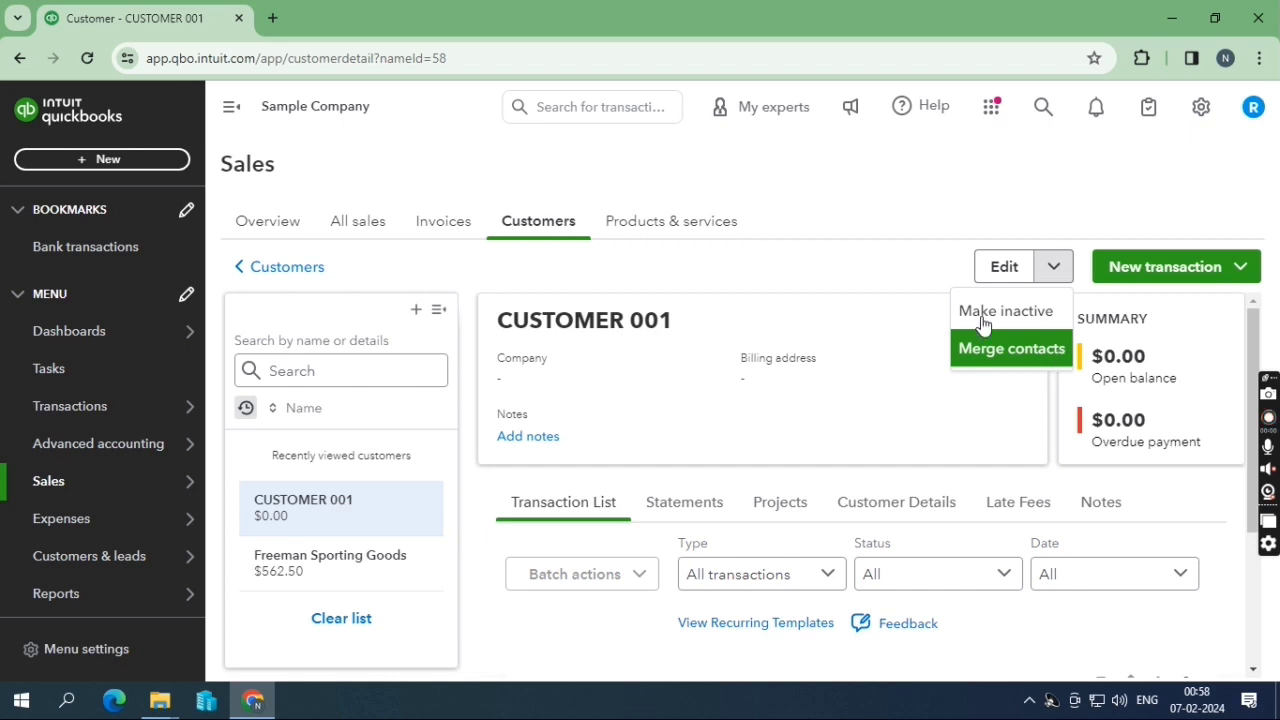
click(795, 275)
click(1182, 279)
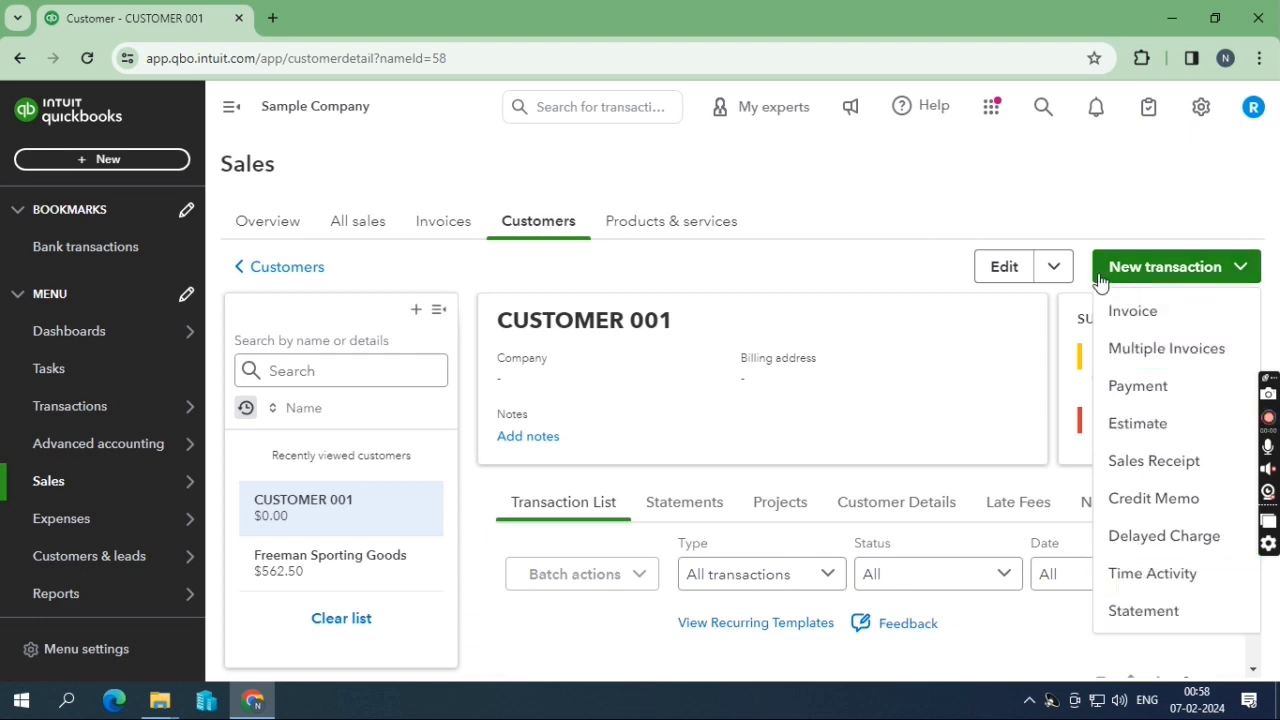
click(751, 273)
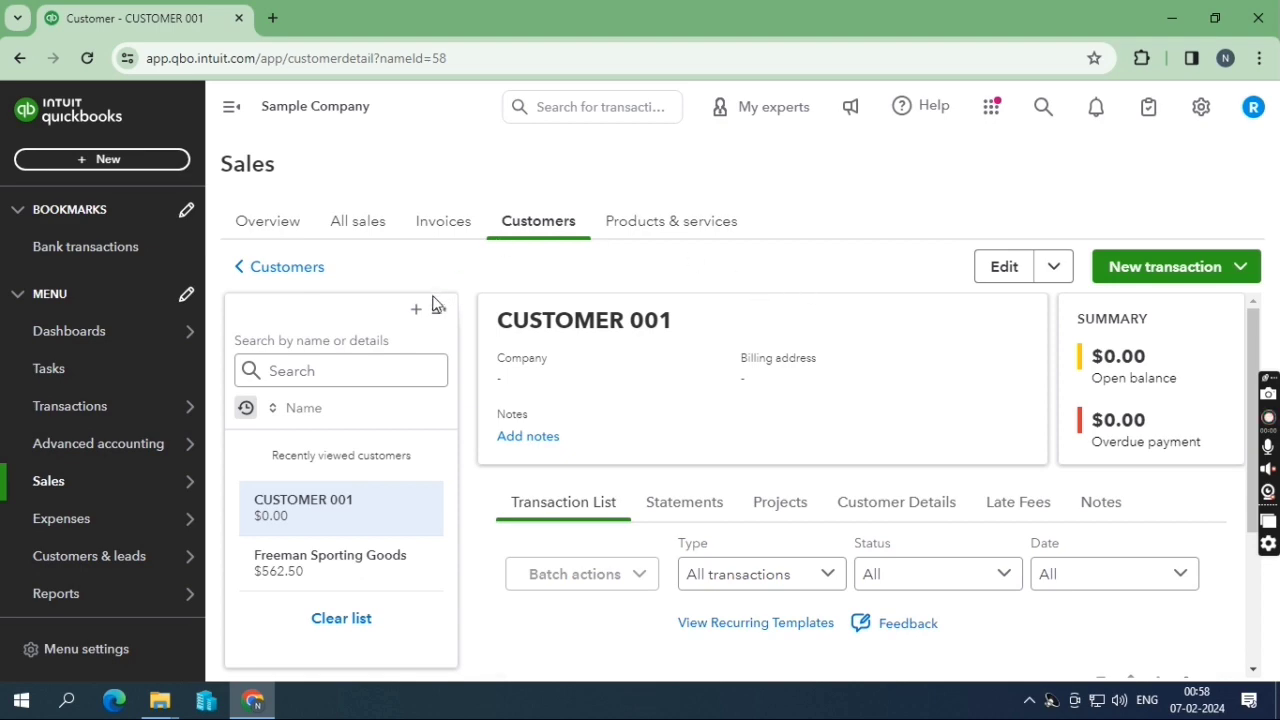
Step: Return to the customer list and make CUSTOMER 001 inactive
click(308, 266)
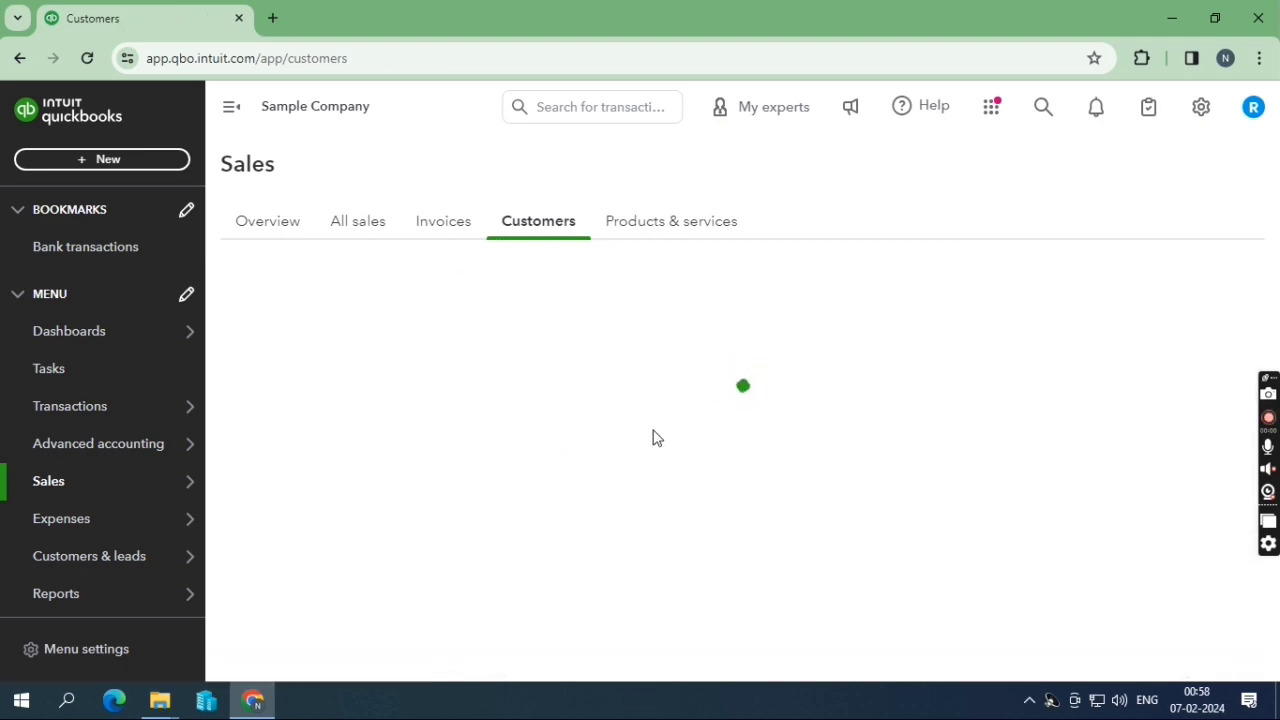
scroll(565, 480, down, 3)
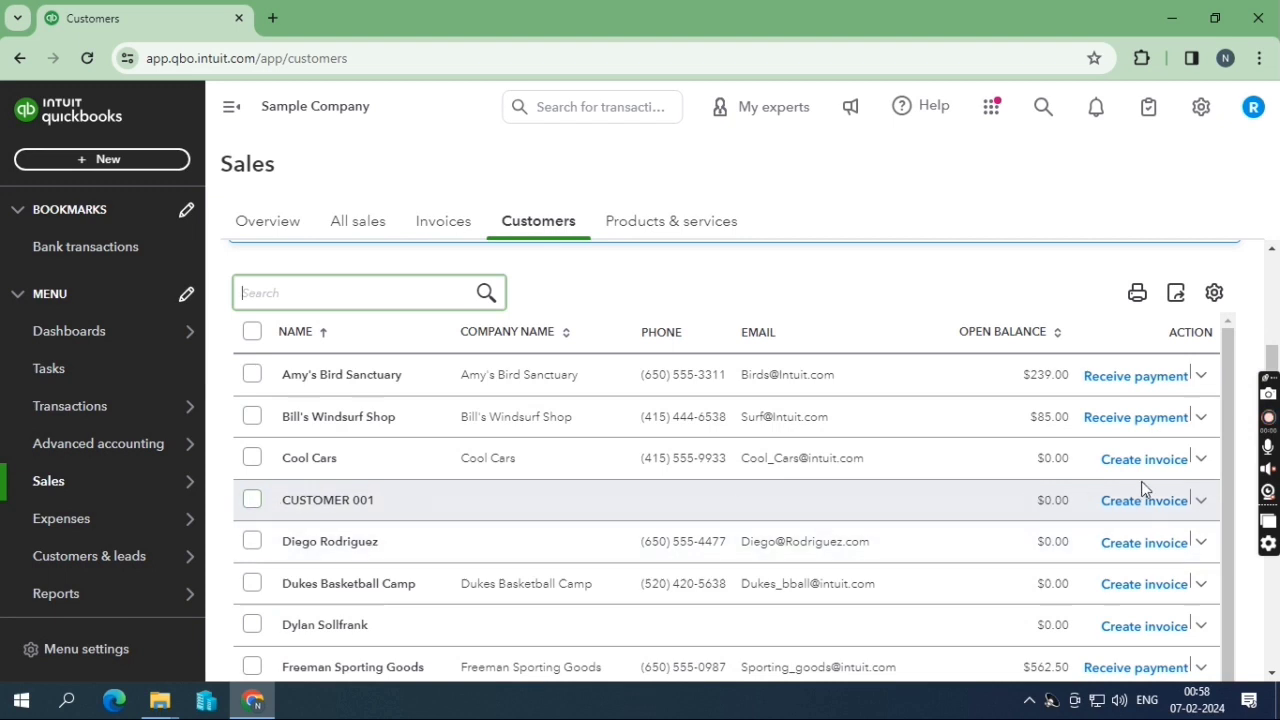
click(1201, 502)
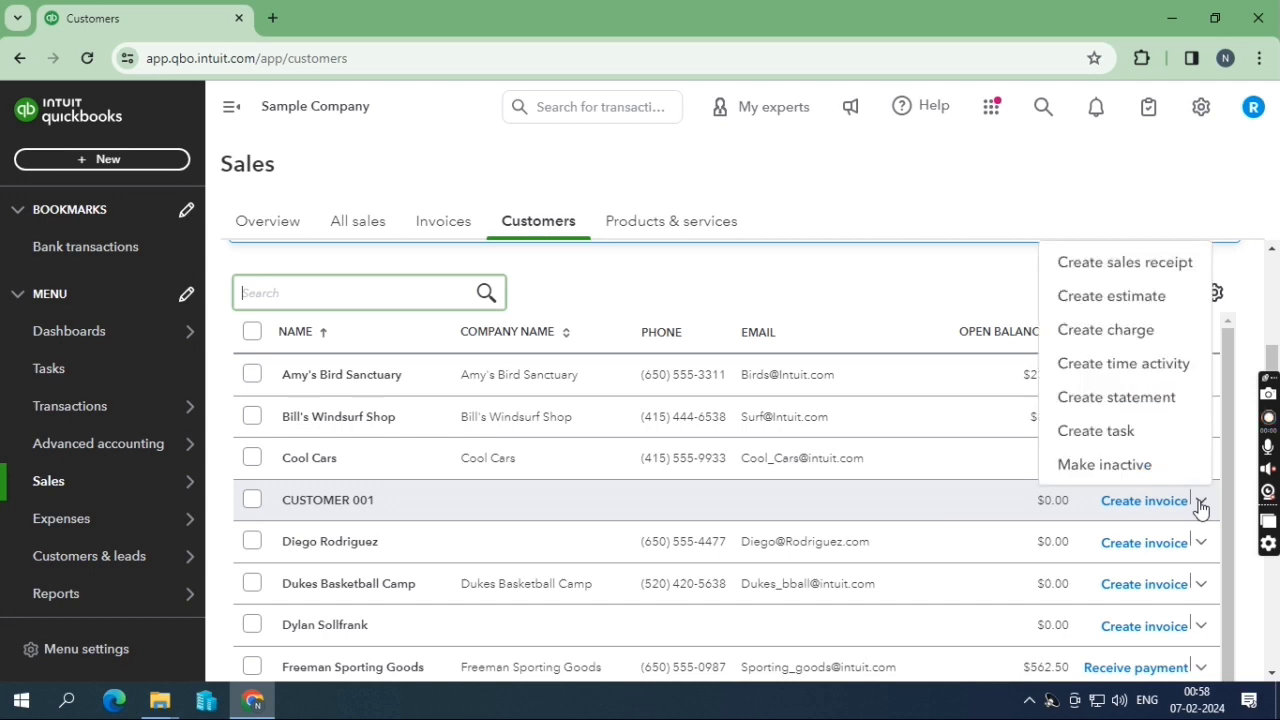
click(1135, 470)
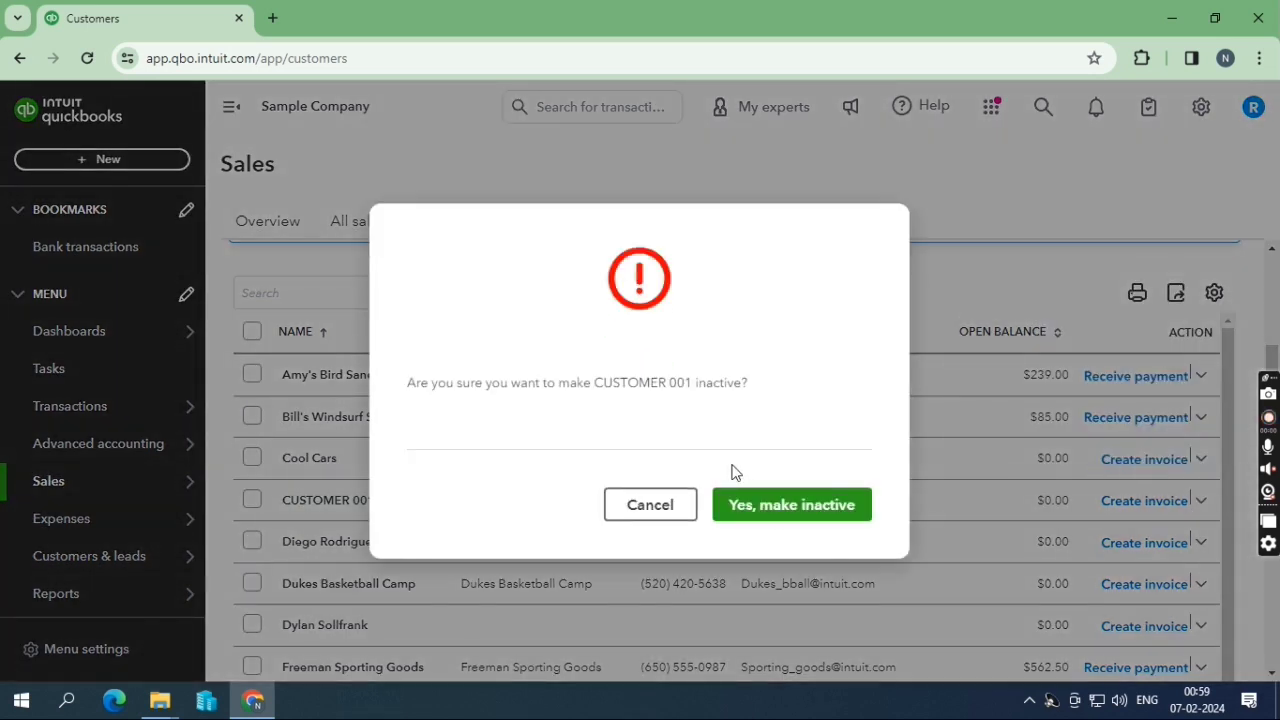
click(764, 512)
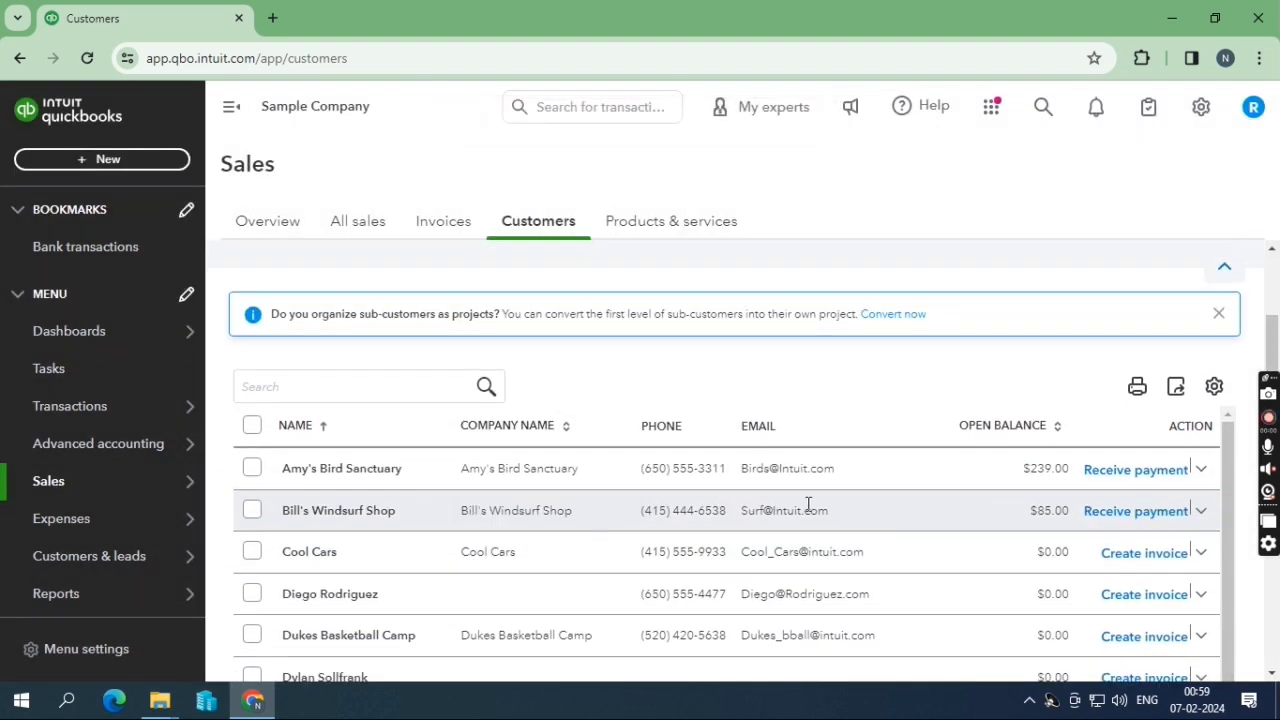
Step: Set the customer list to include inactive customers
click(1214, 388)
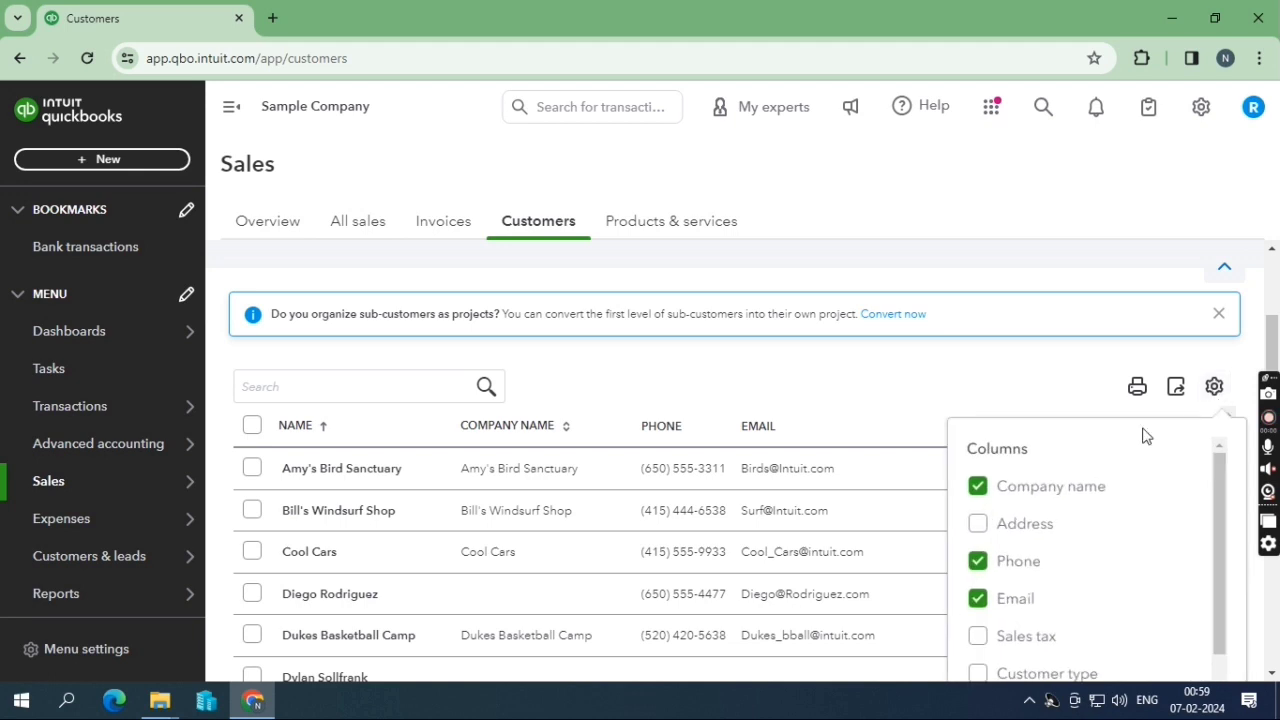
scroll(1086, 491, down, 3)
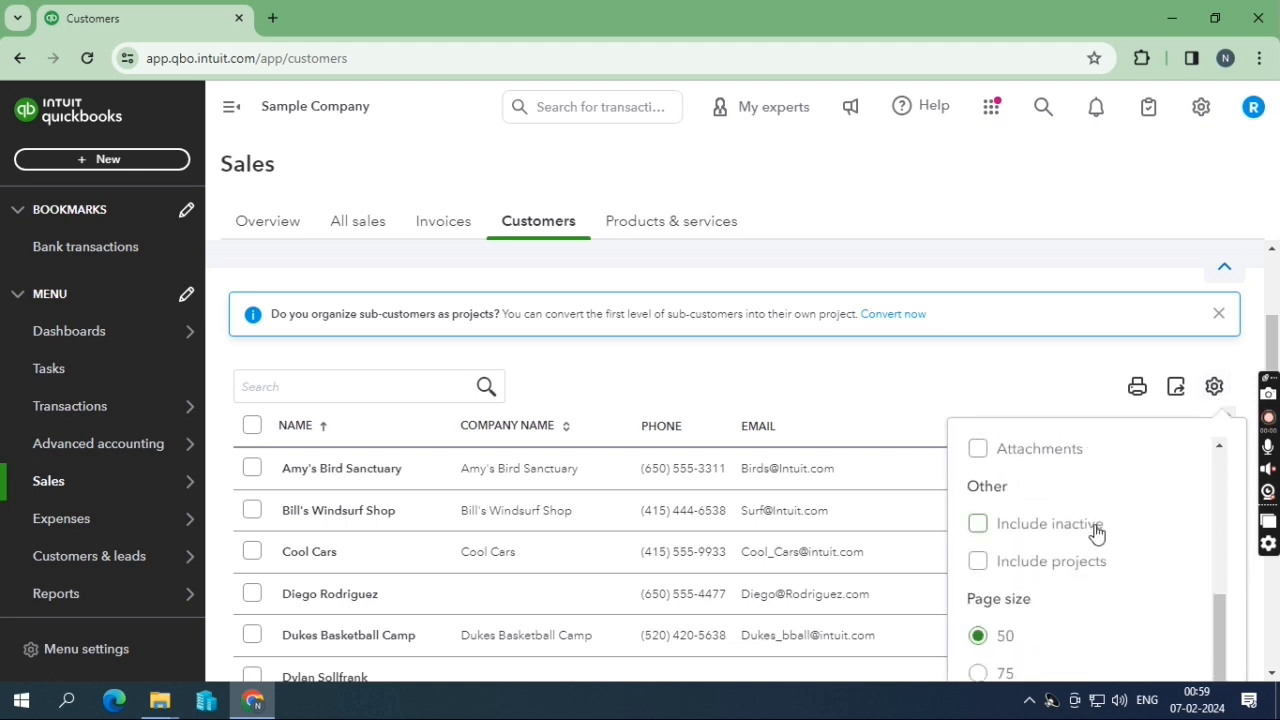
click(1059, 527)
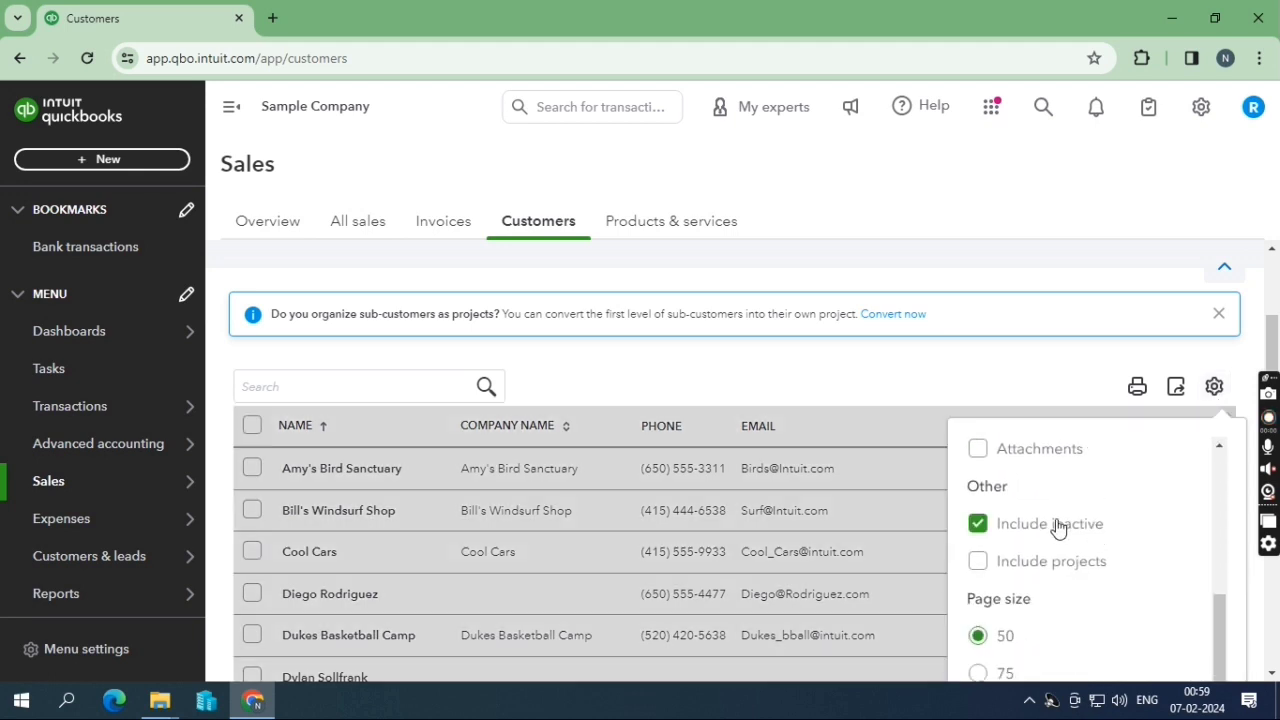
click(1010, 387)
Step: Find the deleted CUSTOMER 001 in the customer list and make it active again
scroll(728, 451, down, 1)
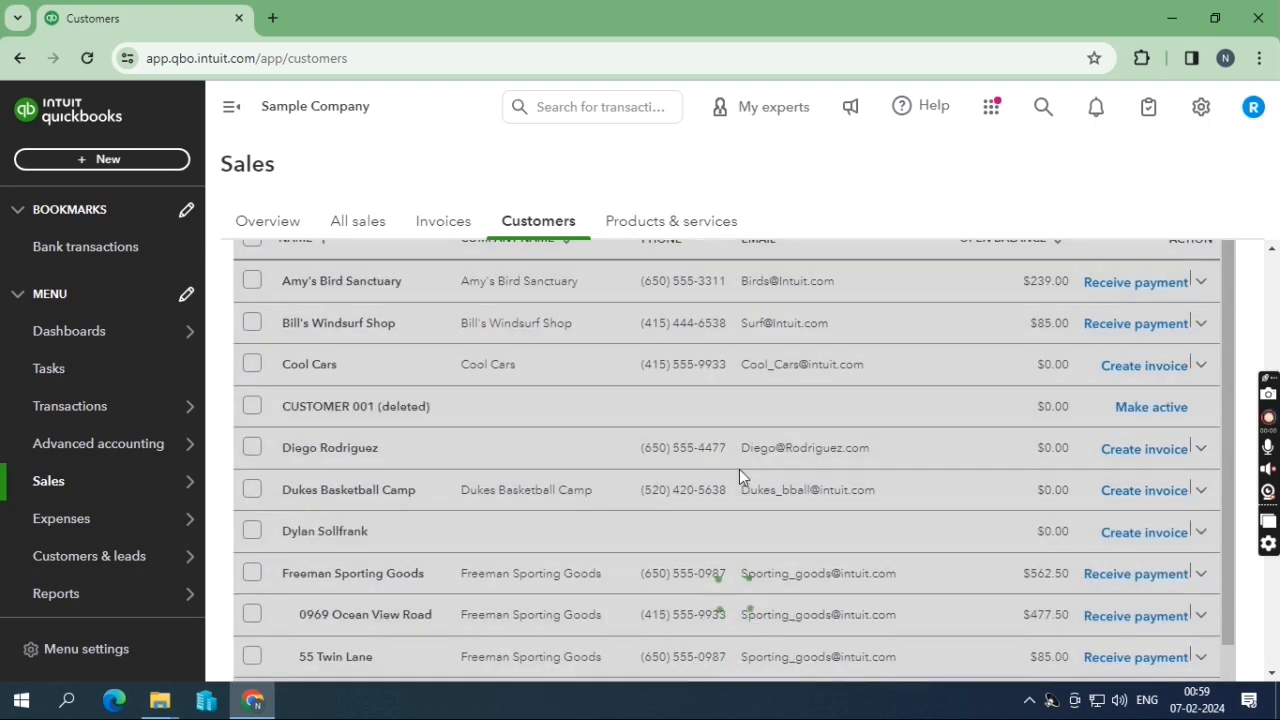
scroll(739, 469, down, 2)
scroll(574, 517, down, 2)
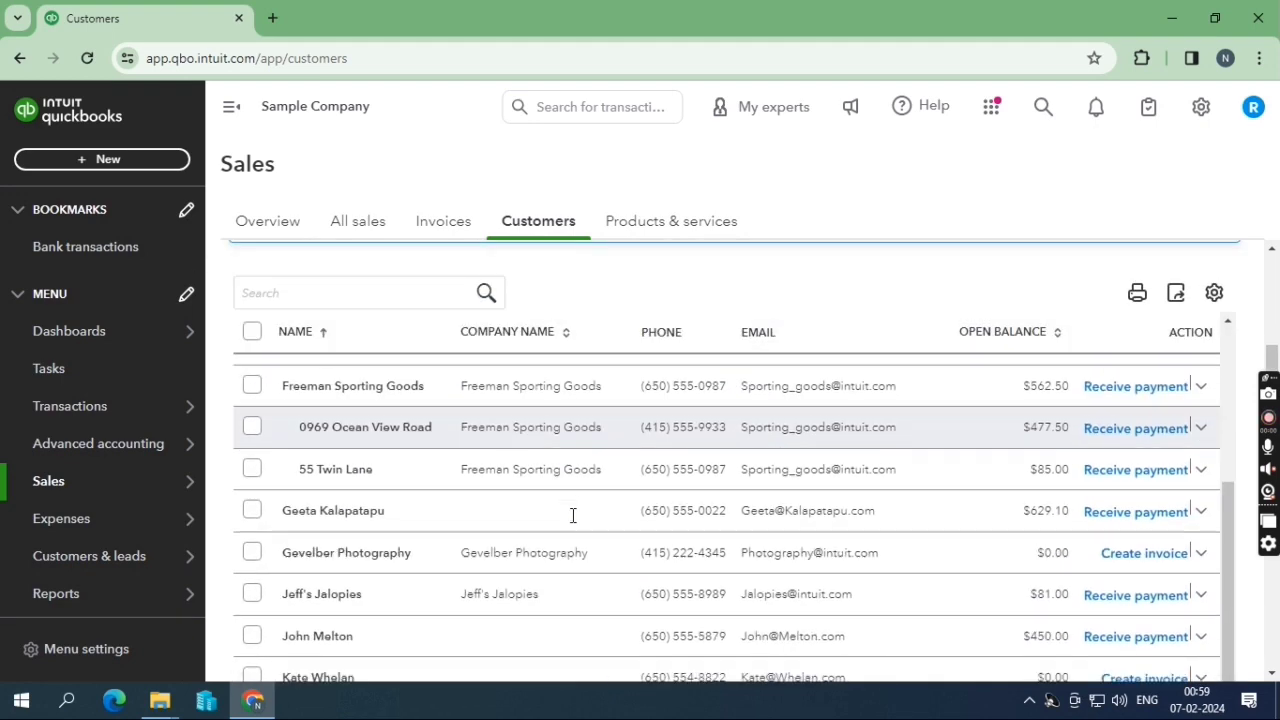
scroll(580, 520, up, 4)
scroll(570, 523, up, 2)
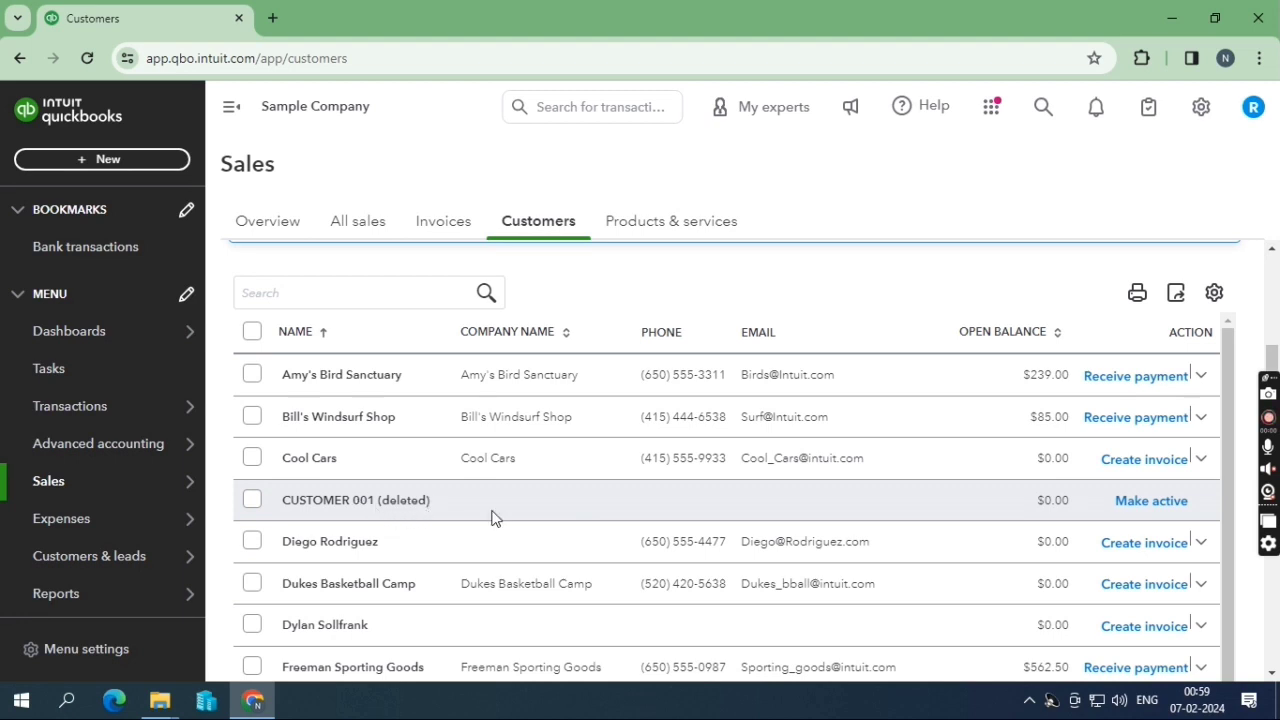
click(1125, 503)
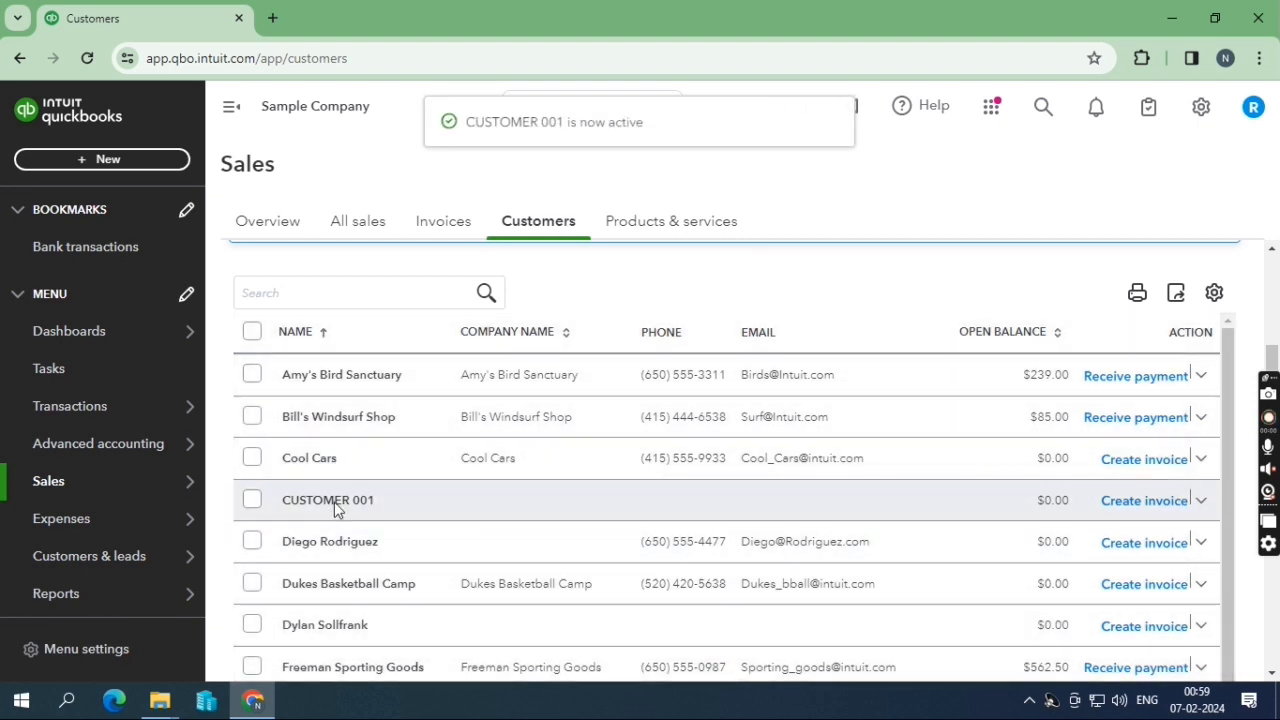
scroll(388, 438, up, 3)
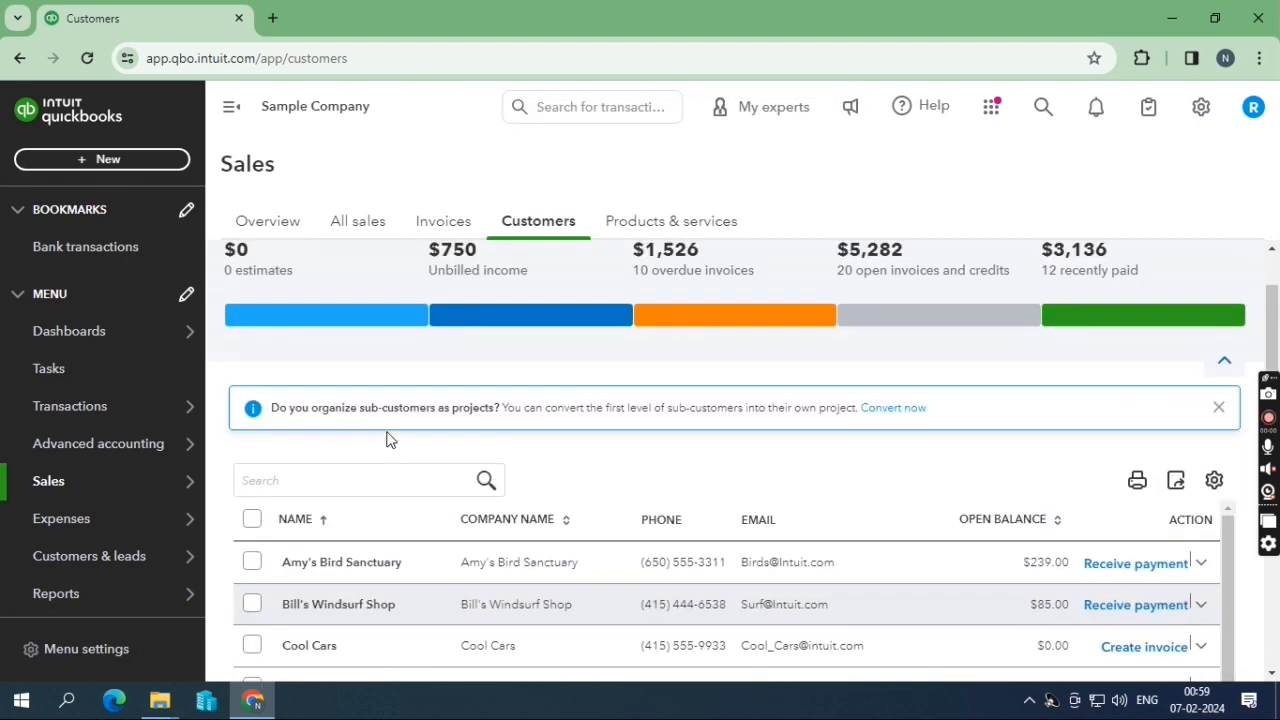